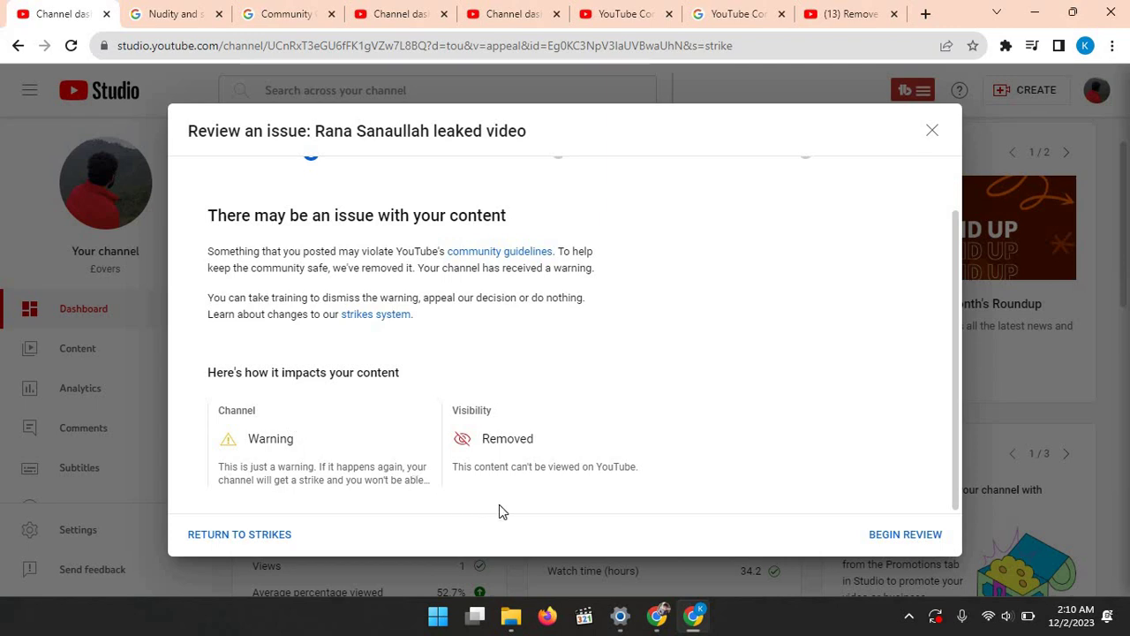
Step: Begin the review of the removed video and open the cited nudity and sexual content policy, returning to the review
{"action": "left_click", "coordinate": [886, 537]}
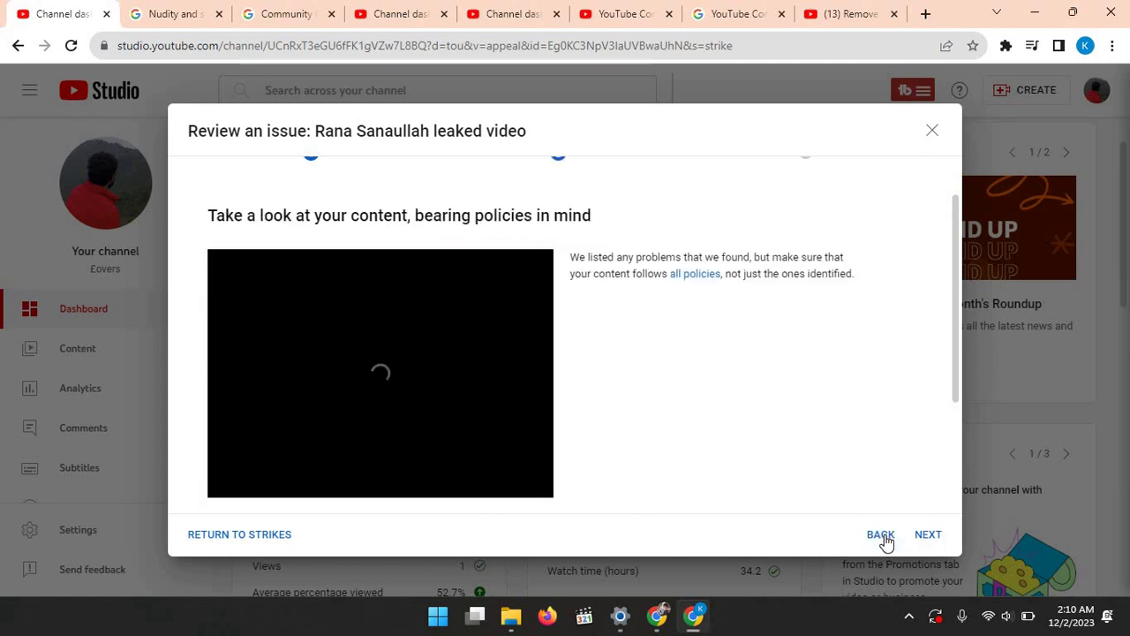
{"action": "scroll", "coordinate": [762, 427], "scroll_direction": "up", "scroll_amount": 1}
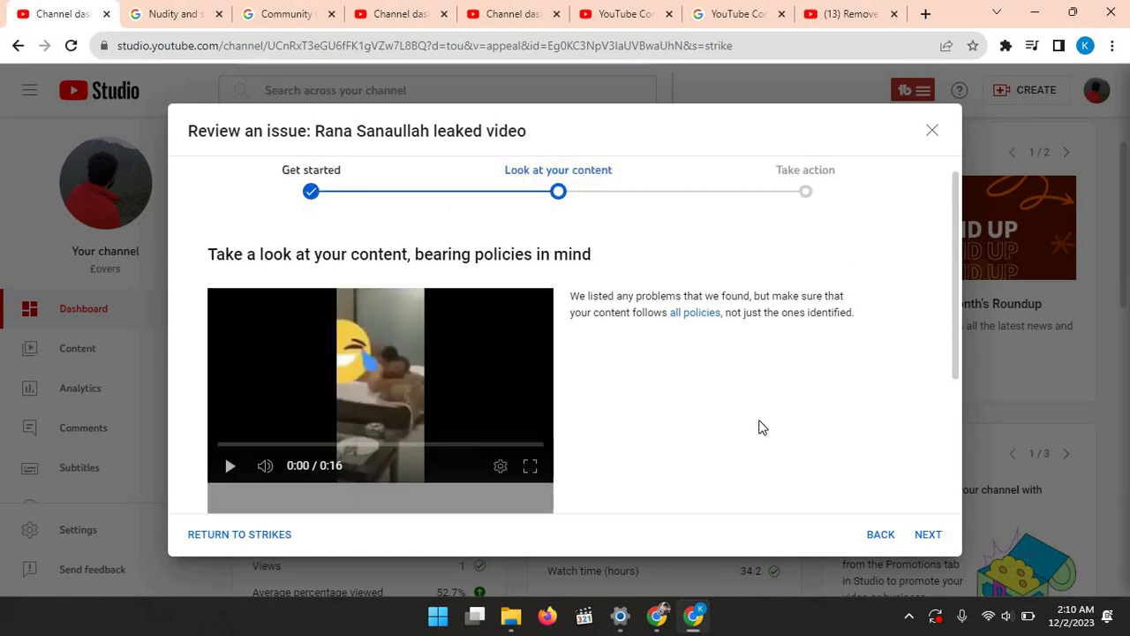
{"action": "scroll", "coordinate": [762, 427], "scroll_direction": "down", "scroll_amount": 3}
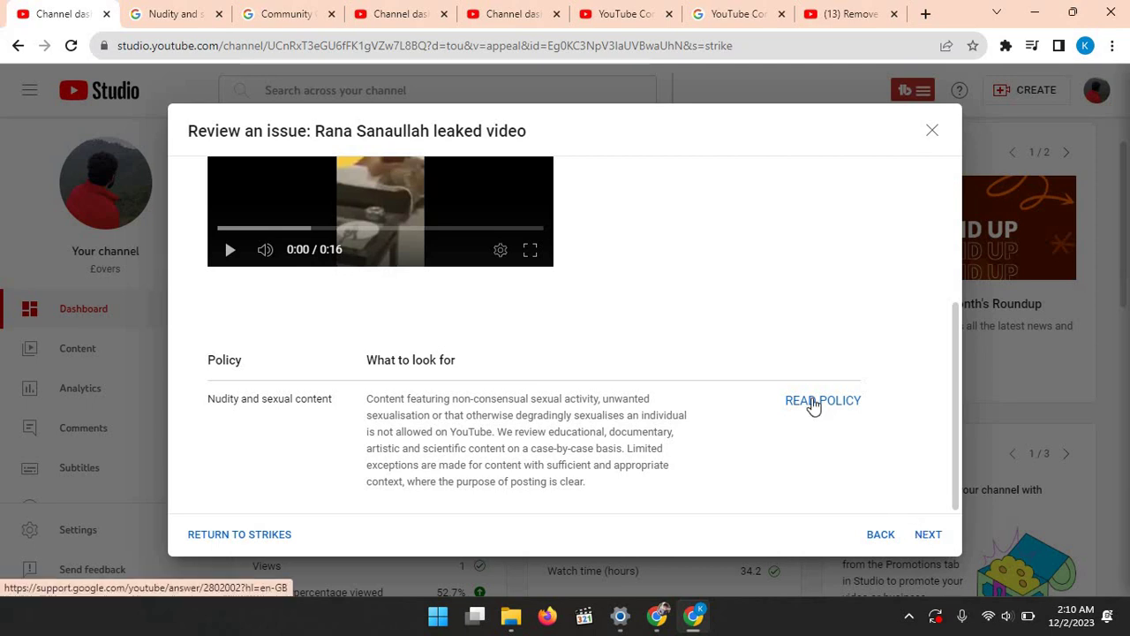
{"action": "left_click", "coordinate": [813, 402]}
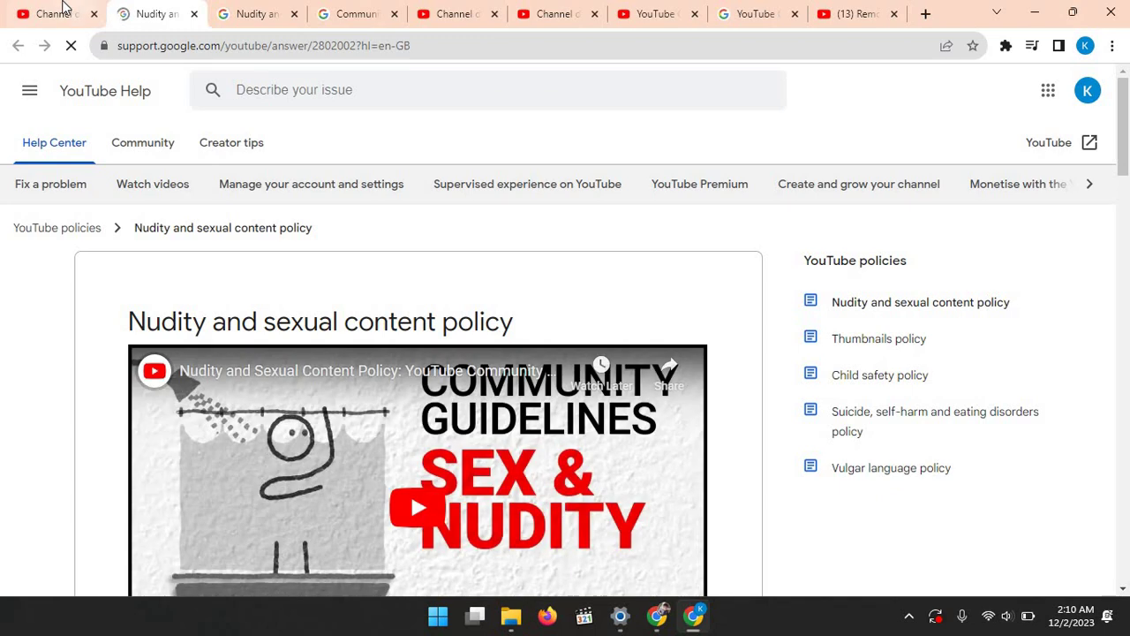
{"action": "left_click", "coordinate": [53, 14]}
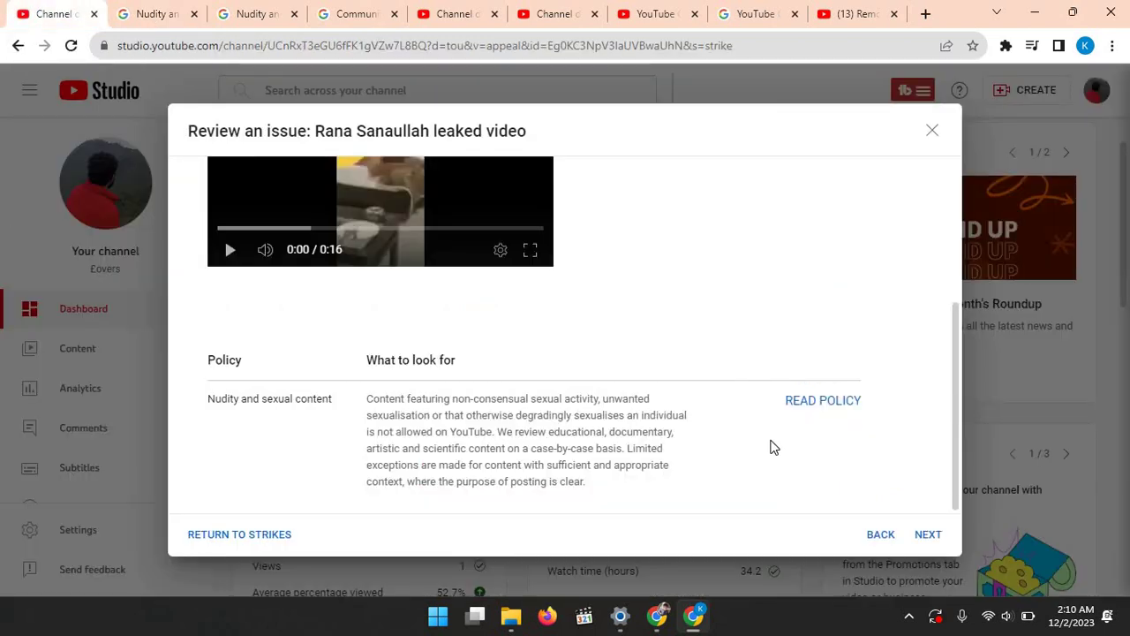
Step: Choose to take the policy training, read its introduction, and proceed to the first question
{"action": "left_click", "coordinate": [929, 535]}
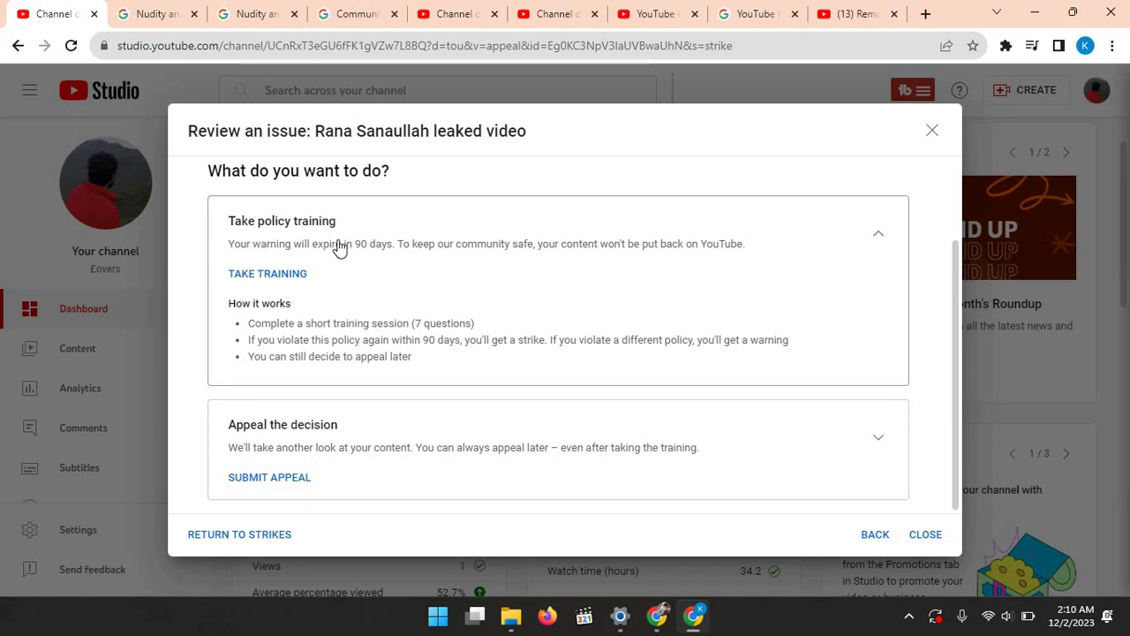
{"action": "left_click", "coordinate": [285, 276]}
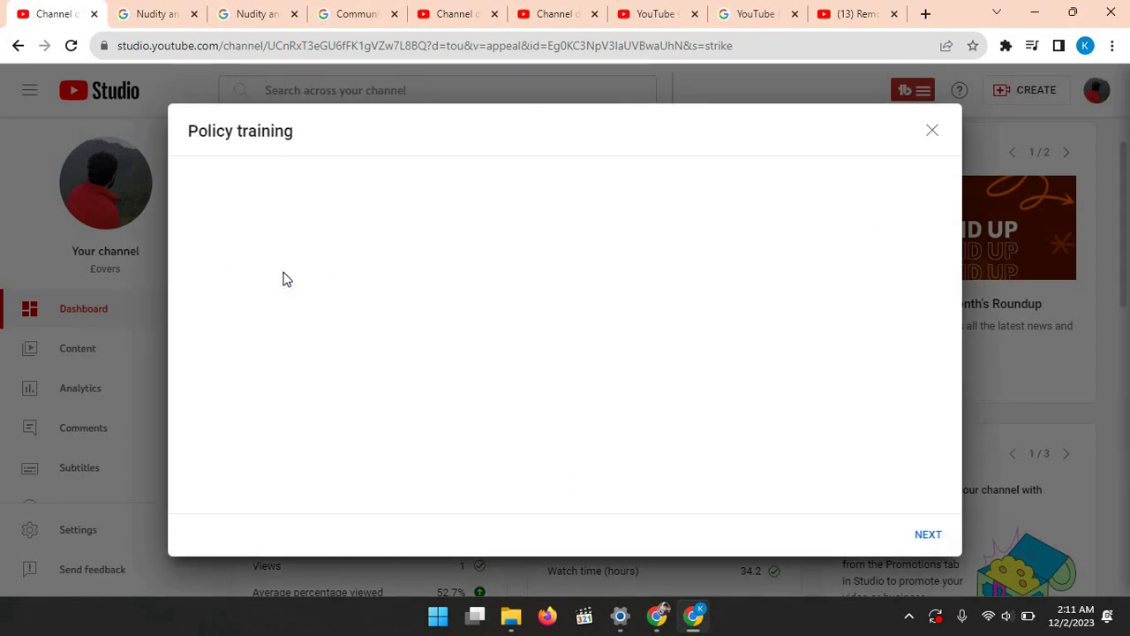
{"action": "scroll", "coordinate": [284, 275], "scroll_direction": "down", "scroll_amount": 2}
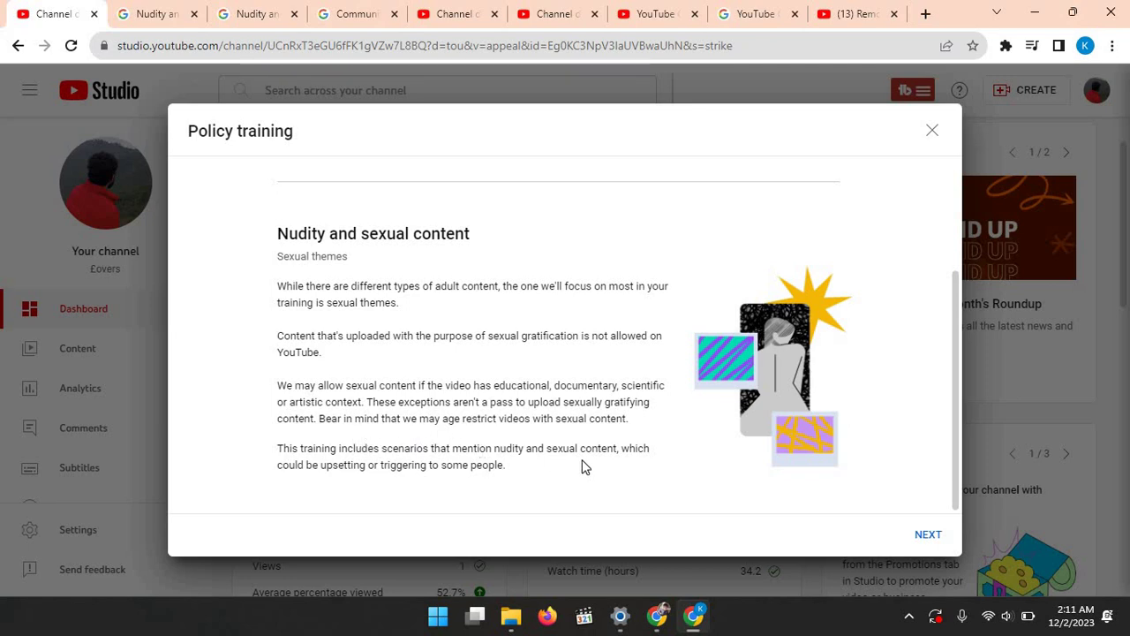
{"action": "scroll", "coordinate": [590, 467], "scroll_direction": "up", "scroll_amount": 2}
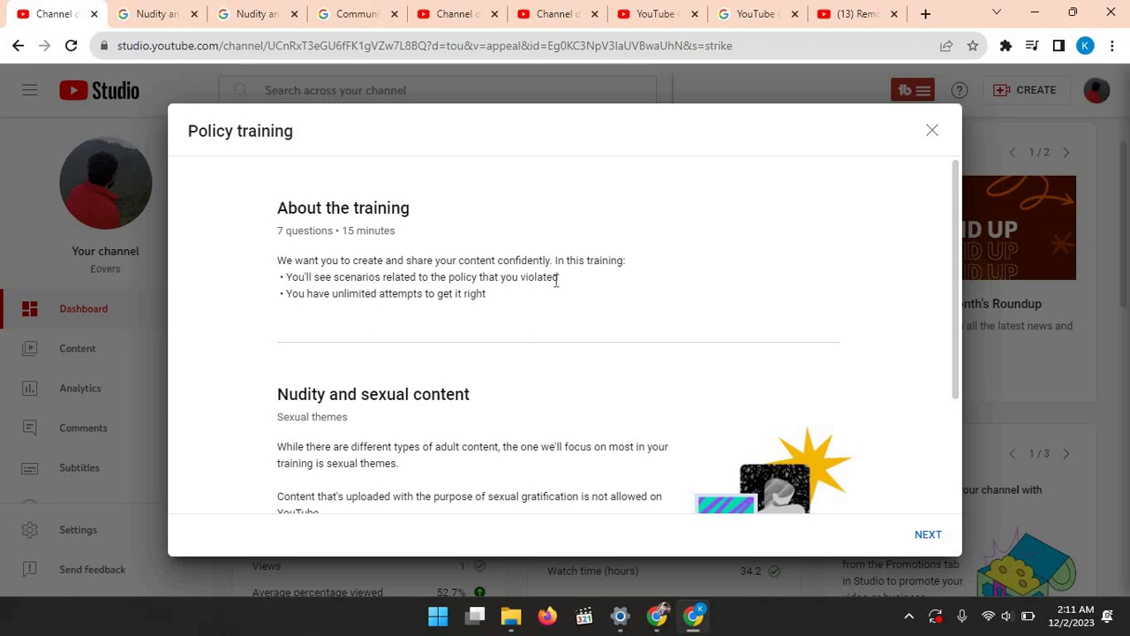
{"action": "scroll", "coordinate": [562, 287], "scroll_direction": "down", "scroll_amount": 1}
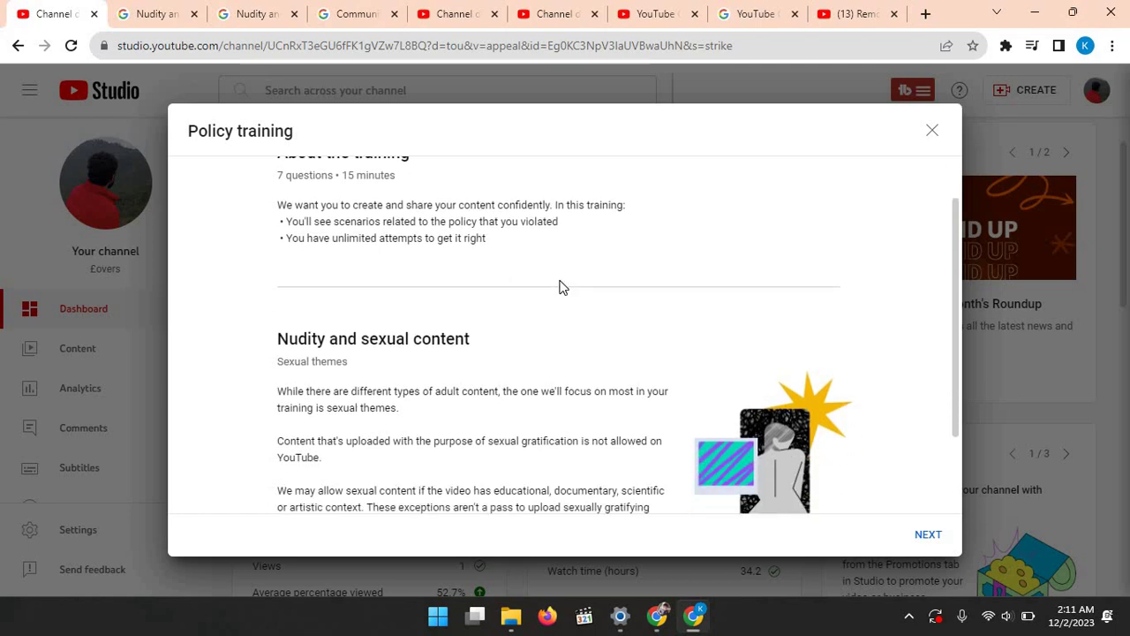
{"action": "left_click", "coordinate": [923, 533]}
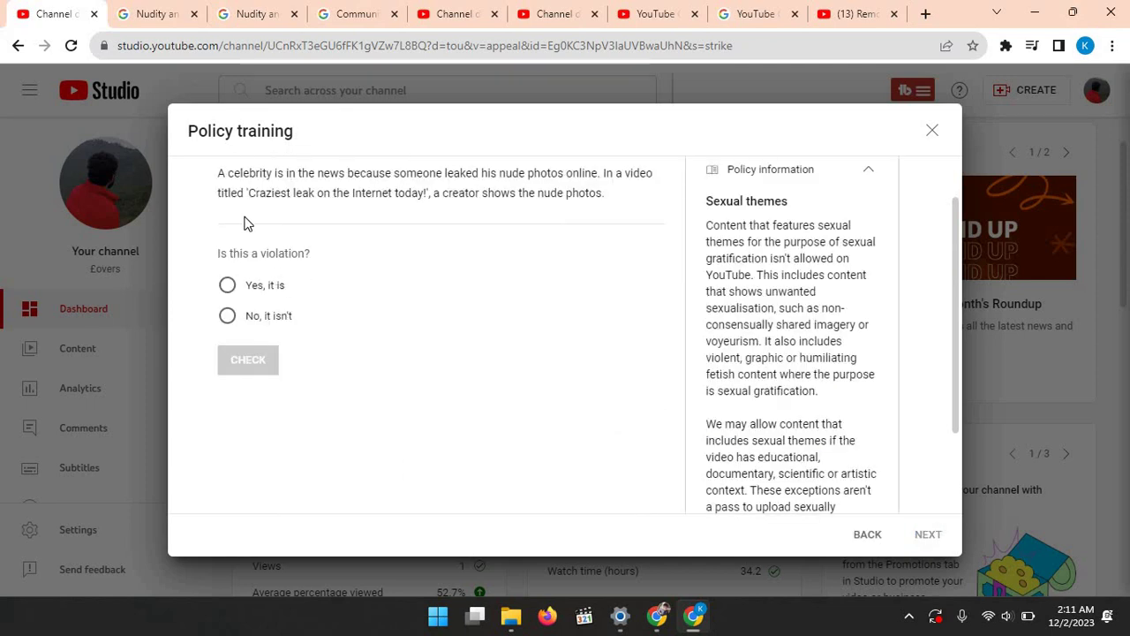
Step: Answer the leaked celebrity photos question with "Yes, it is", check it, and continue to question 2
{"action": "left_click", "coordinate": [228, 287]}
{"action": "left_click", "coordinate": [248, 361]}
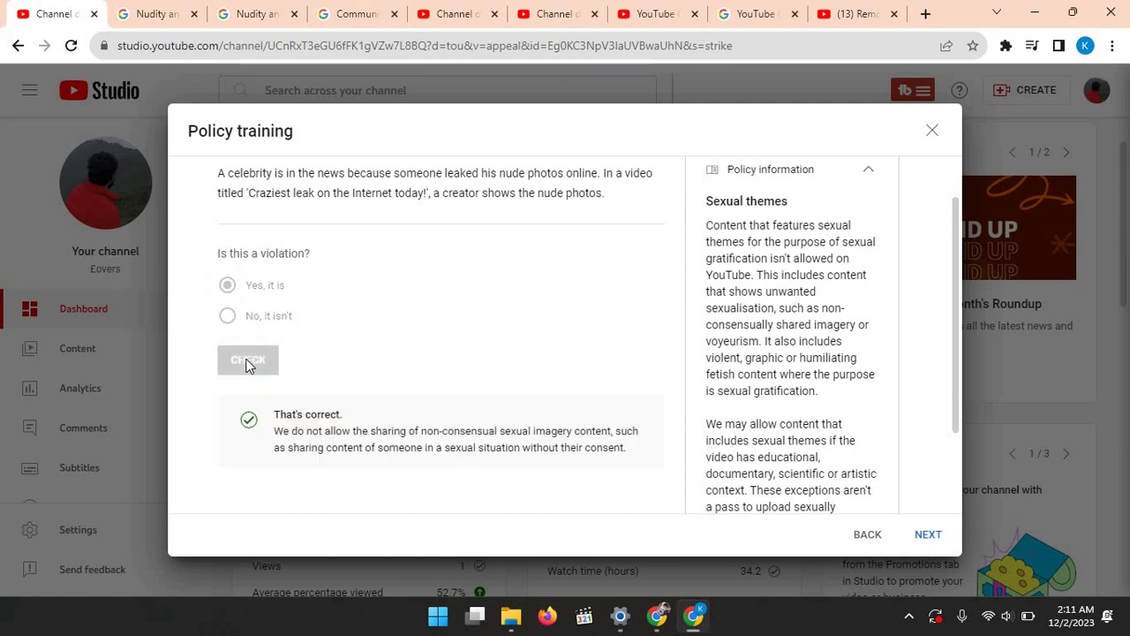
{"action": "scroll", "coordinate": [248, 364], "scroll_direction": "down", "scroll_amount": 2}
{"action": "left_click", "coordinate": [927, 535]}
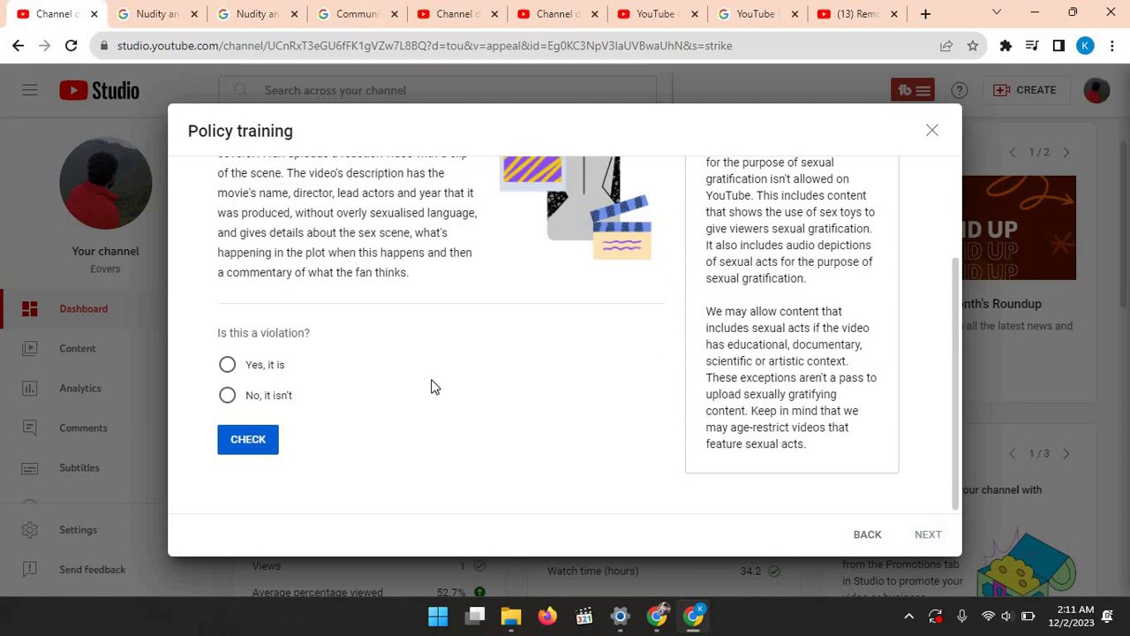
Step: Read the movie scene scenario in question 2 and submit "Yes, it is" as the answer
{"action": "scroll", "coordinate": [432, 386], "scroll_direction": "up", "scroll_amount": 3}
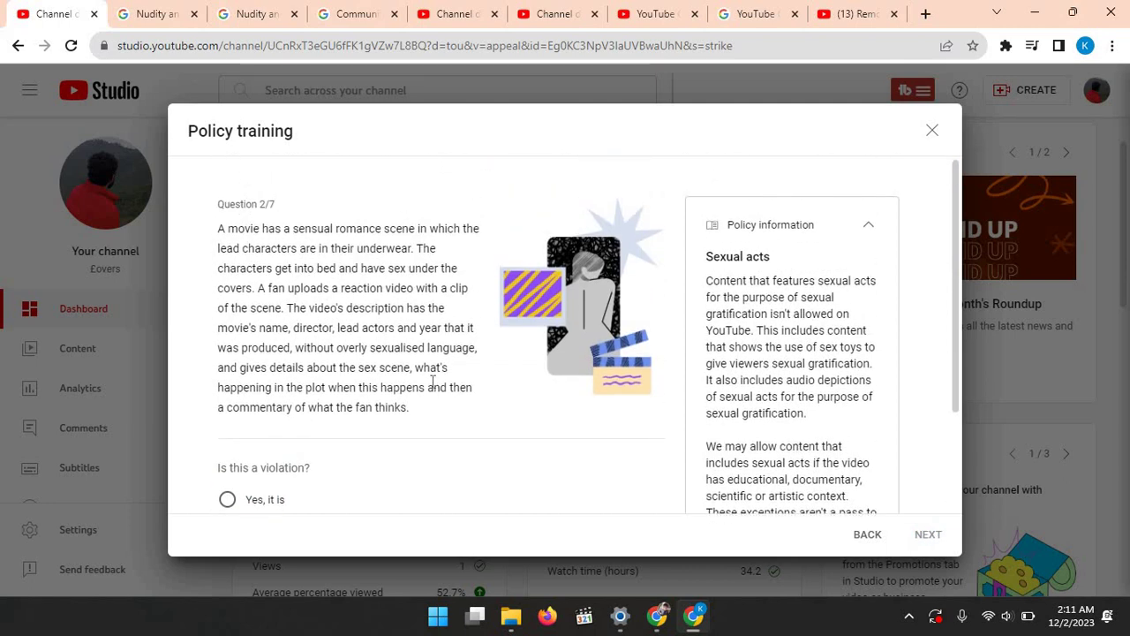
{"action": "scroll", "coordinate": [243, 409], "scroll_direction": "down", "scroll_amount": 2}
{"action": "left_click", "coordinate": [228, 391]}
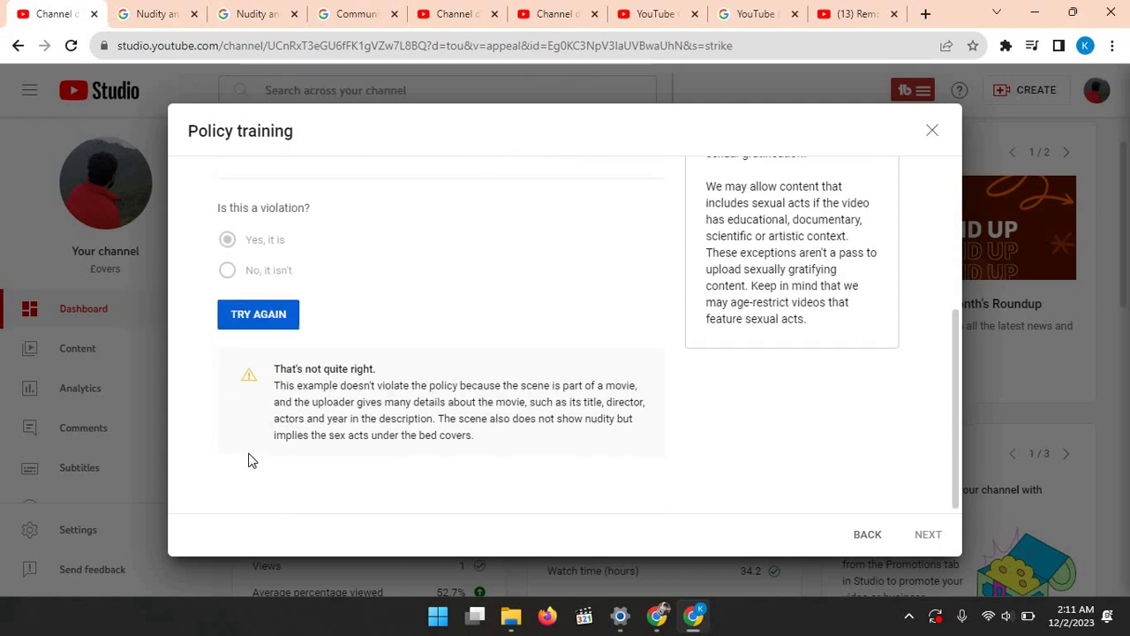
Step: Retry the movie scene question with "No, it isn't", check the answer, and continue to the following question
{"action": "scroll", "coordinate": [250, 415], "scroll_direction": "up", "scroll_amount": 1}
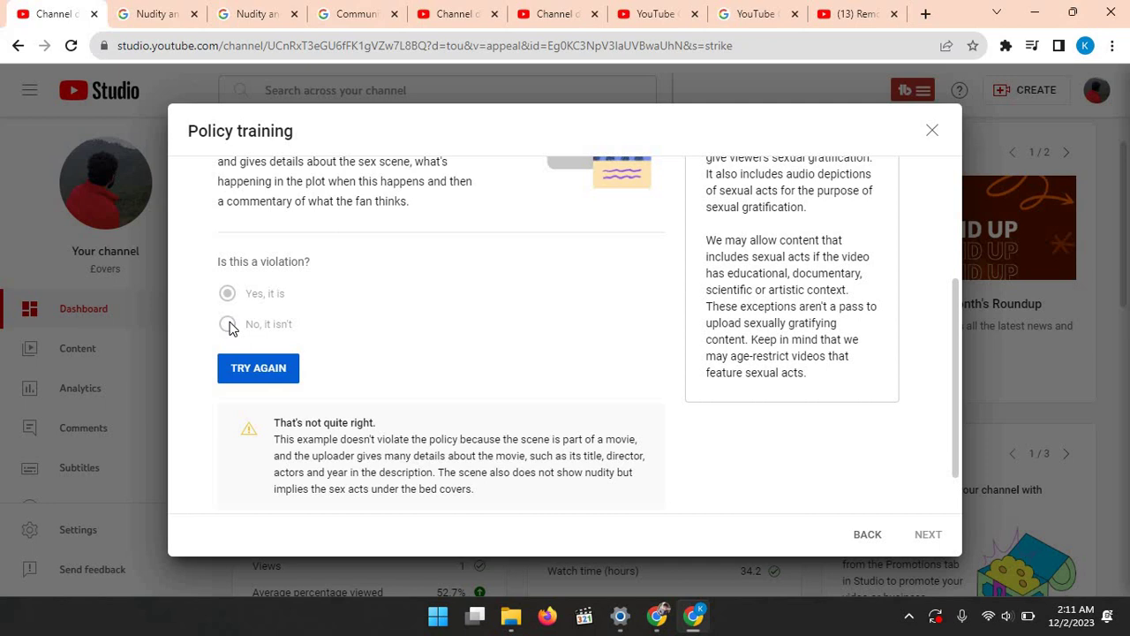
{"action": "left_click", "coordinate": [246, 368]}
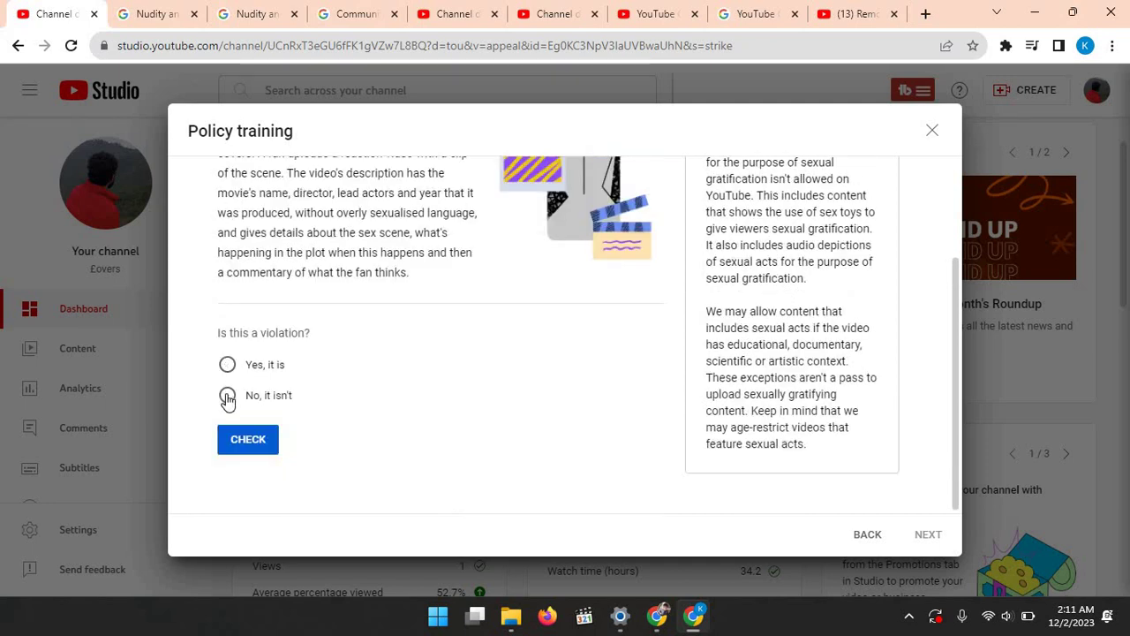
{"action": "left_click", "coordinate": [228, 396]}
{"action": "left_click", "coordinate": [246, 452]}
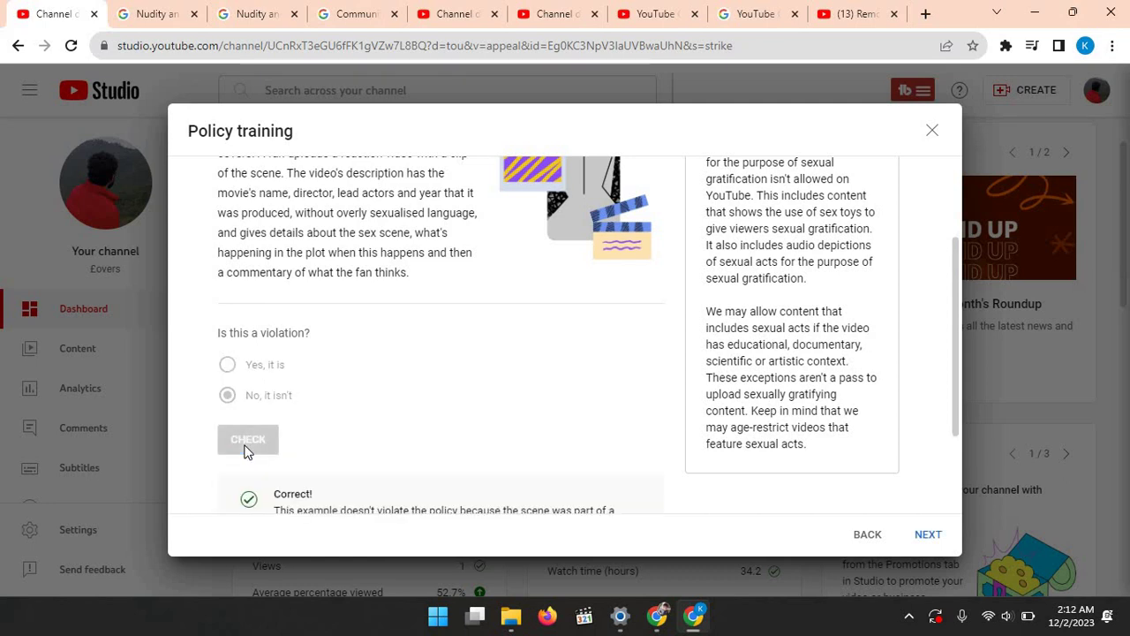
{"action": "scroll", "coordinate": [250, 415], "scroll_direction": "down", "scroll_amount": 2}
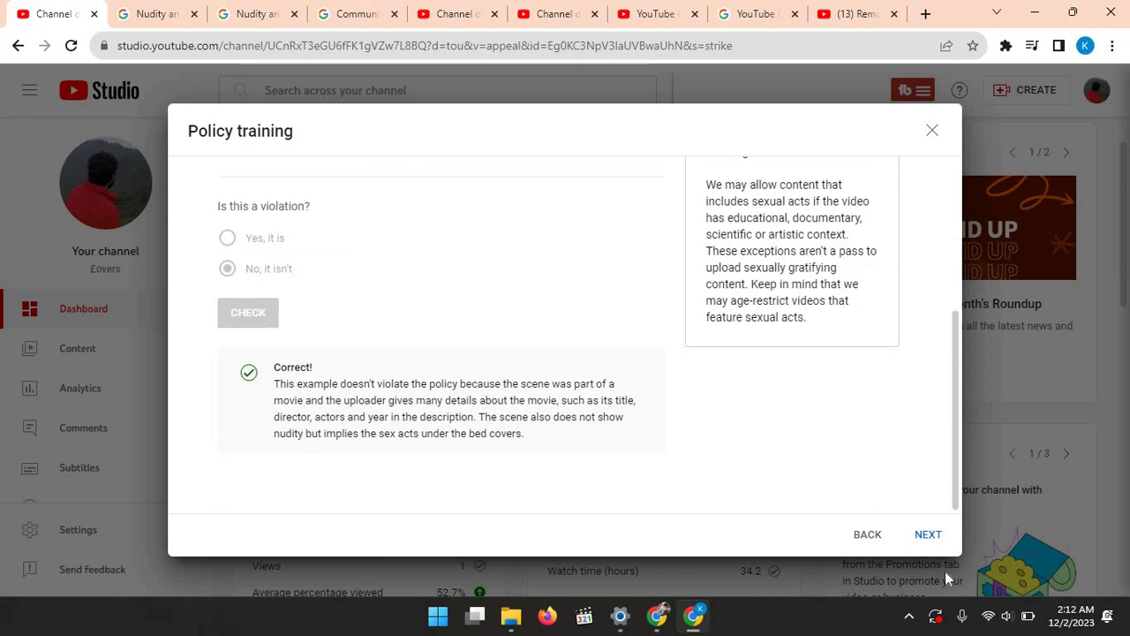
{"action": "left_click", "coordinate": [934, 538]}
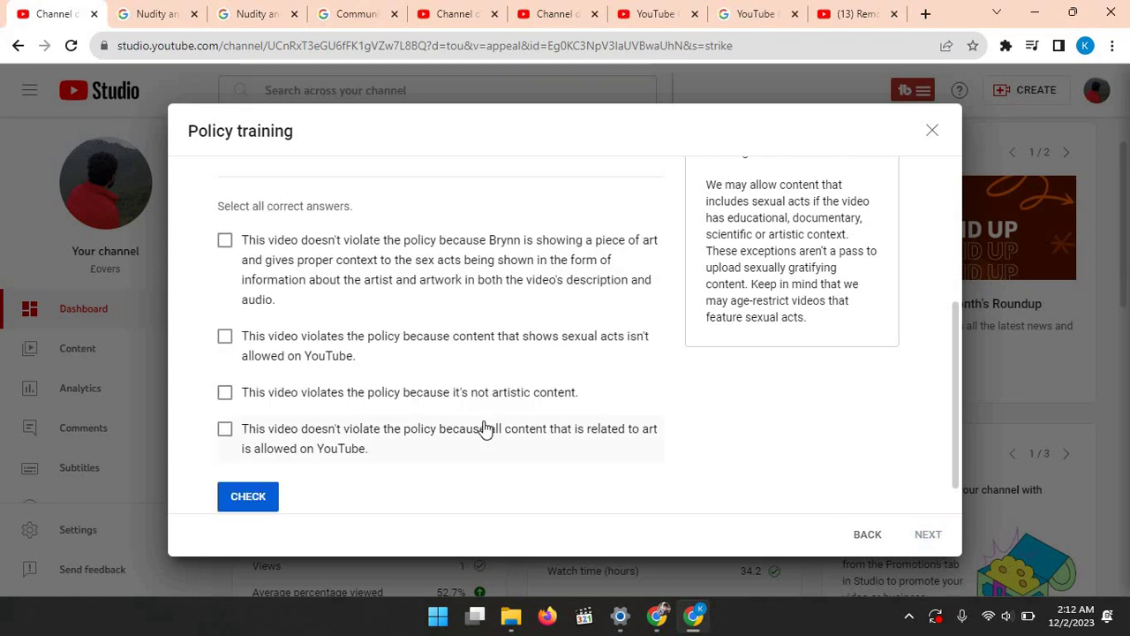
Step: Read the artwork video question and submit the answer that it violates the policy because it's not artistic content
{"action": "scroll", "coordinate": [484, 429], "scroll_direction": "up", "scroll_amount": 3}
{"action": "scroll", "coordinate": [484, 429], "scroll_direction": "down", "scroll_amount": 2}
{"action": "scroll", "coordinate": [484, 429], "scroll_direction": "down", "scroll_amount": 1}
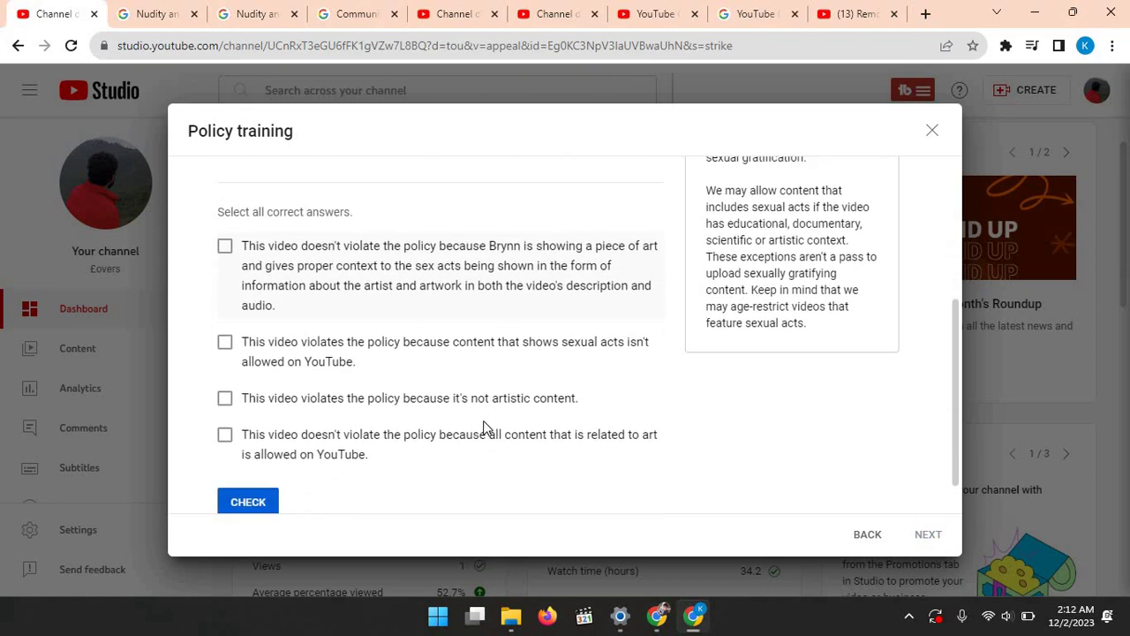
{"action": "scroll", "coordinate": [484, 429], "scroll_direction": "up", "scroll_amount": 2}
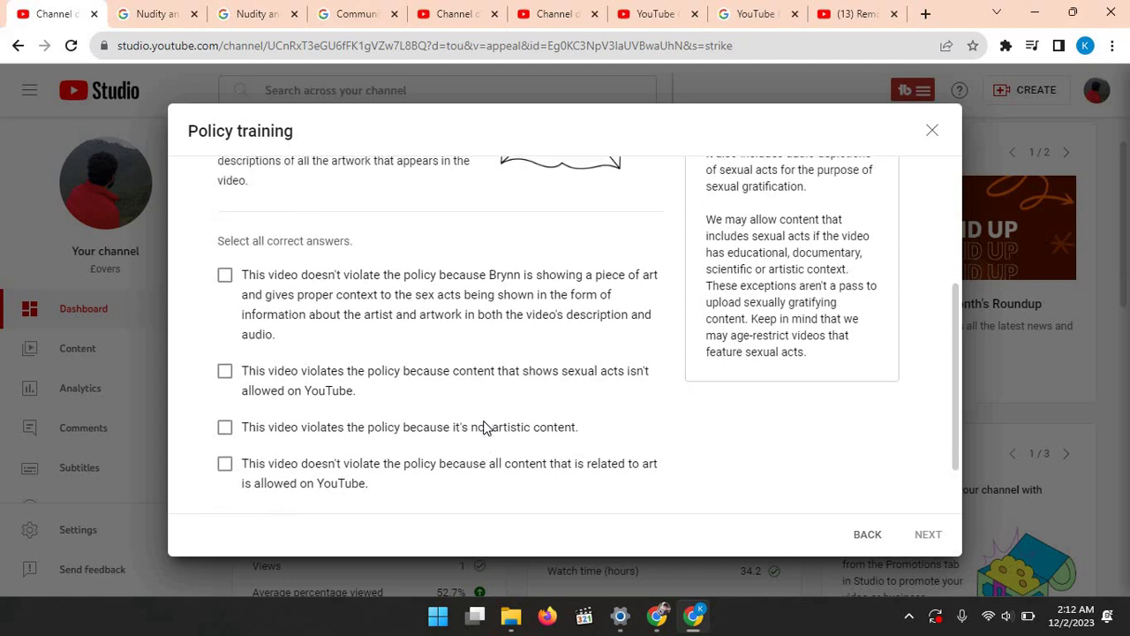
{"action": "scroll", "coordinate": [484, 429], "scroll_direction": "down", "scroll_amount": 2}
{"action": "scroll", "coordinate": [484, 429], "scroll_direction": "down", "scroll_amount": 1}
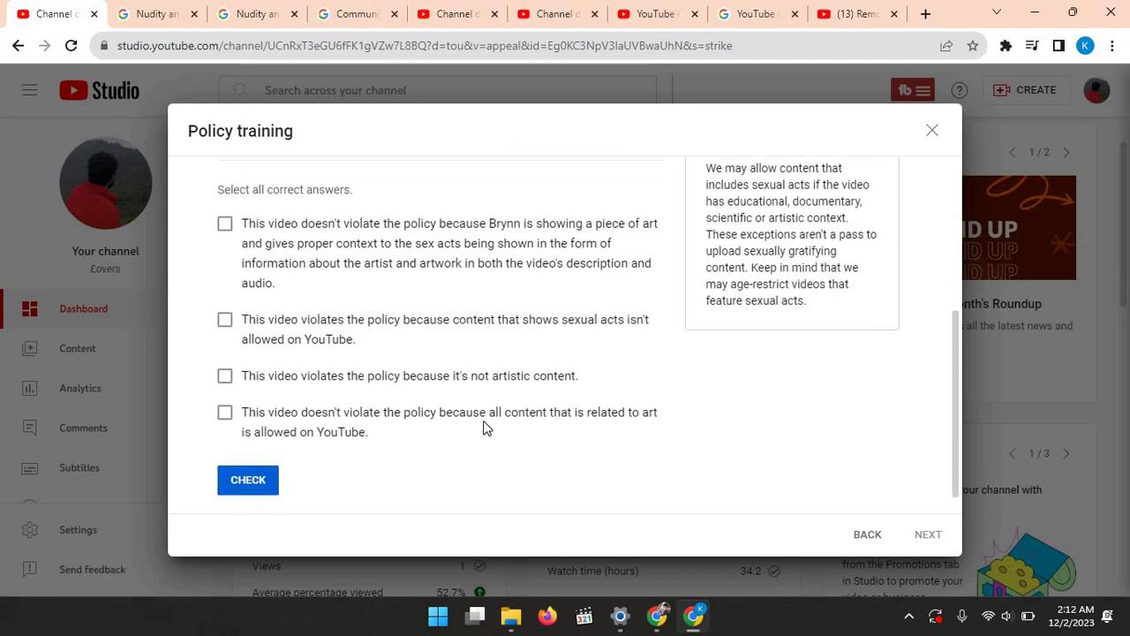
{"action": "scroll", "coordinate": [484, 429], "scroll_direction": "up", "scroll_amount": 2}
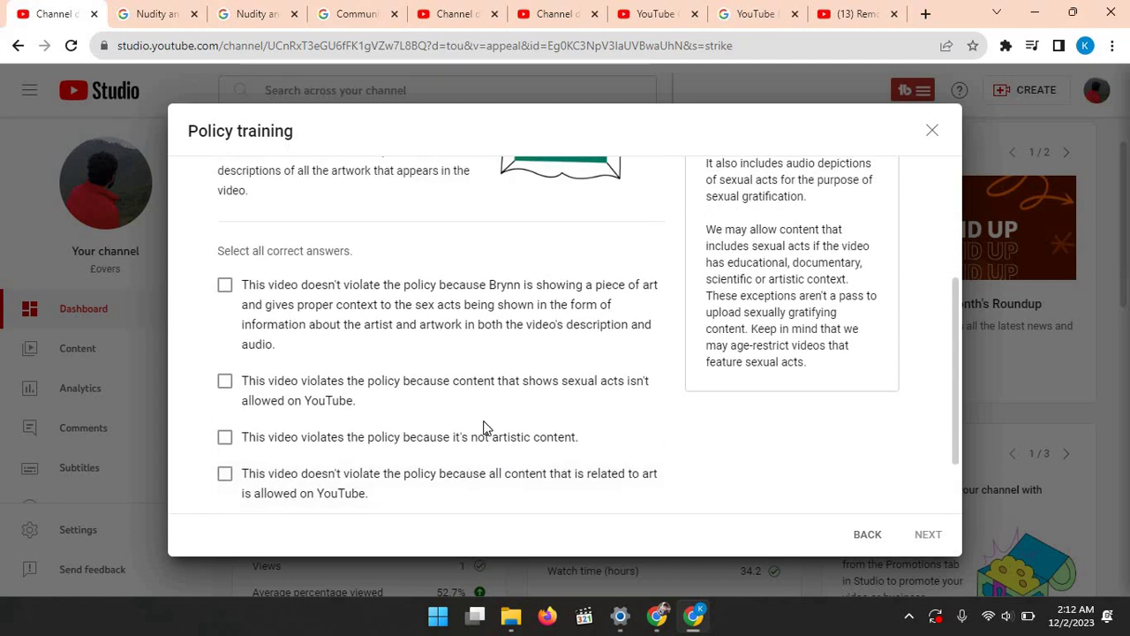
{"action": "scroll", "coordinate": [484, 429], "scroll_direction": "down", "scroll_amount": 1}
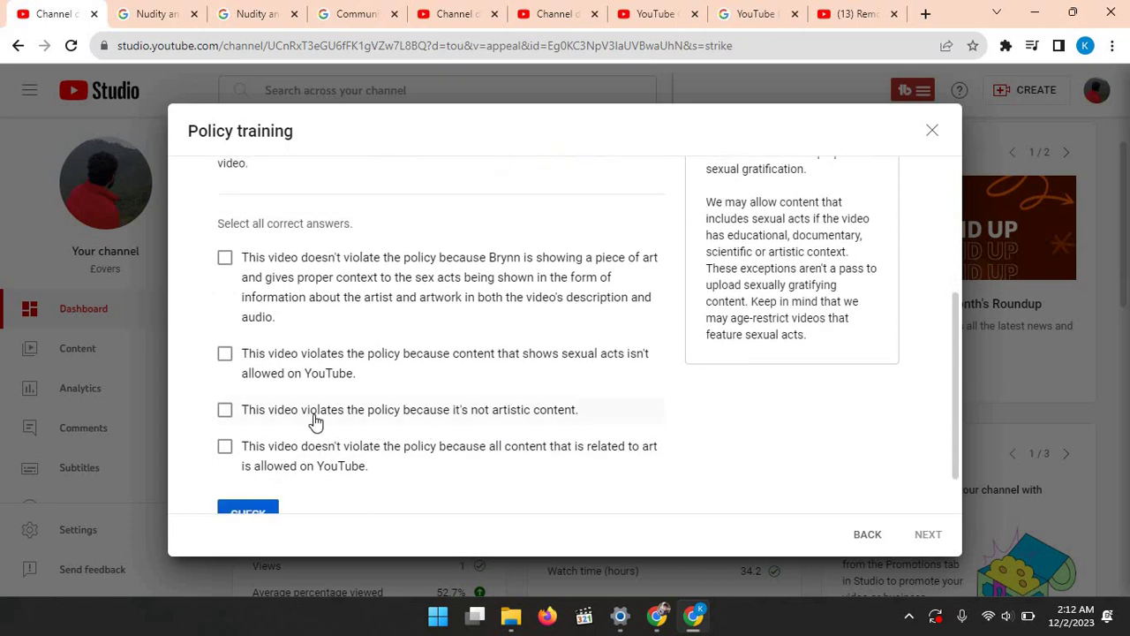
{"action": "left_click", "coordinate": [246, 422]}
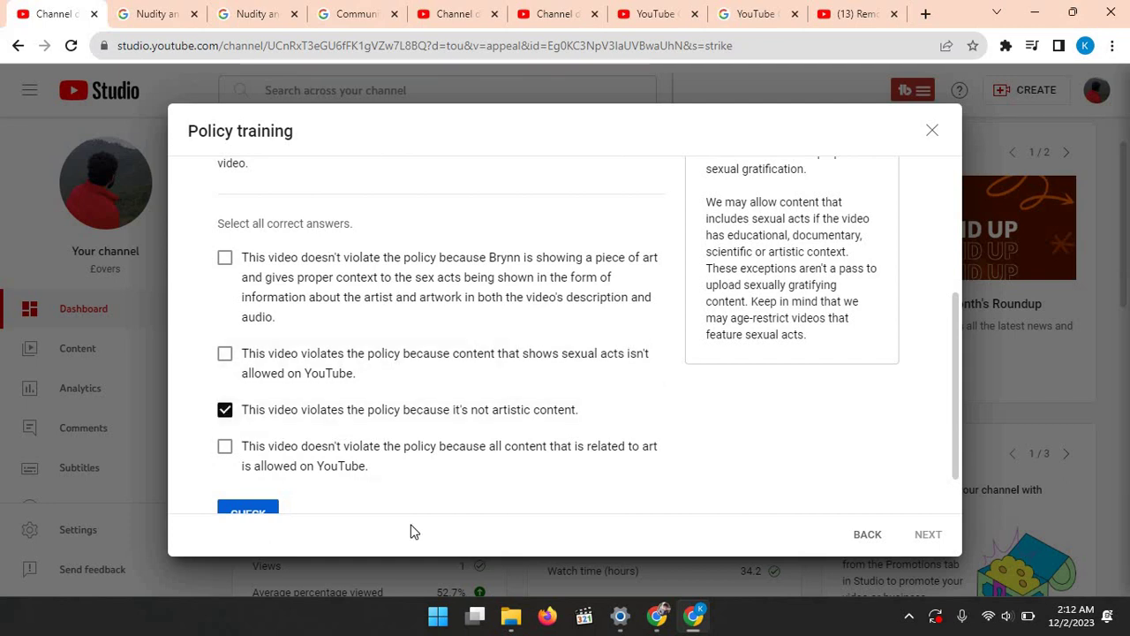
{"action": "scroll", "coordinate": [427, 487], "scroll_direction": "down", "scroll_amount": 1}
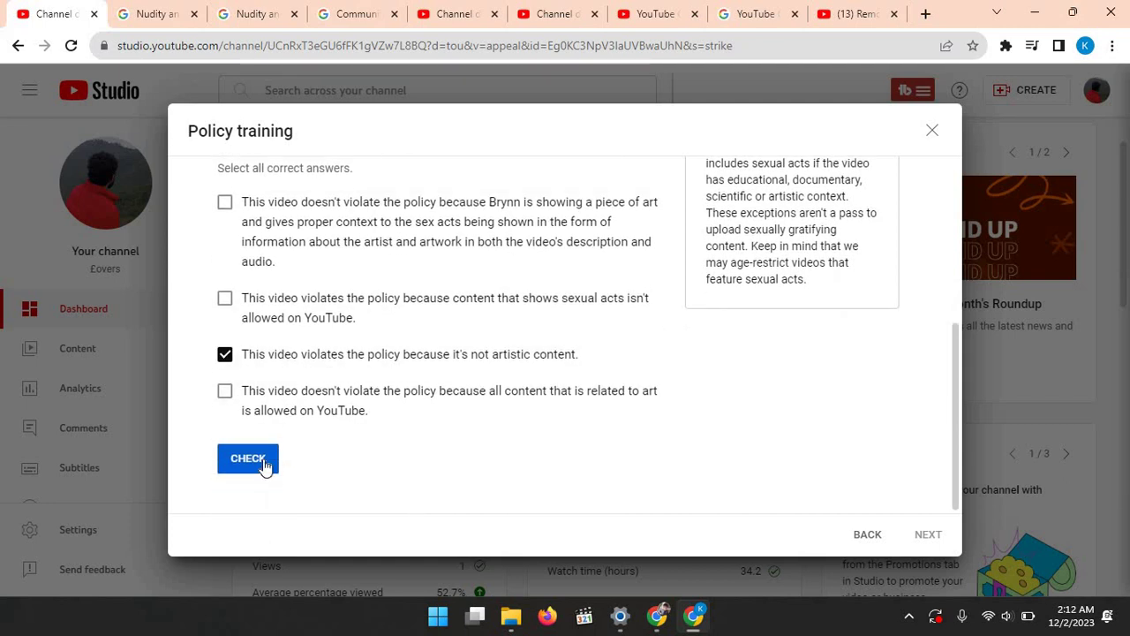
{"action": "left_click", "coordinate": [263, 458]}
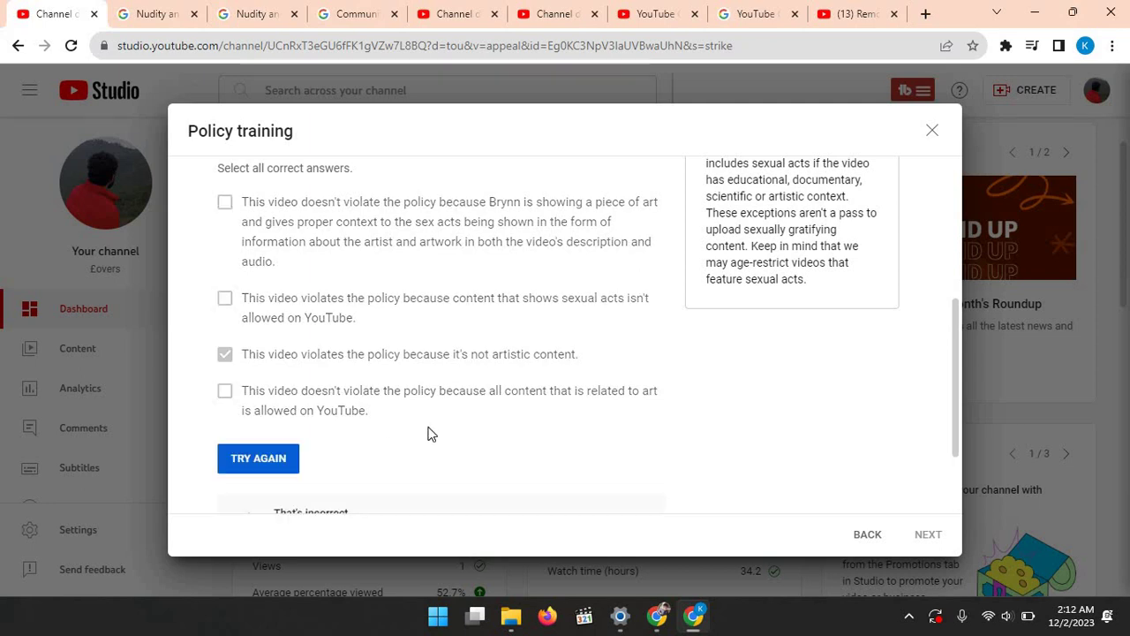
Step: Retry the artwork question with the answer that showing art with proper context doesn't violate the policy, check it, and continue
{"action": "scroll", "coordinate": [252, 328], "scroll_direction": "up", "scroll_amount": 2}
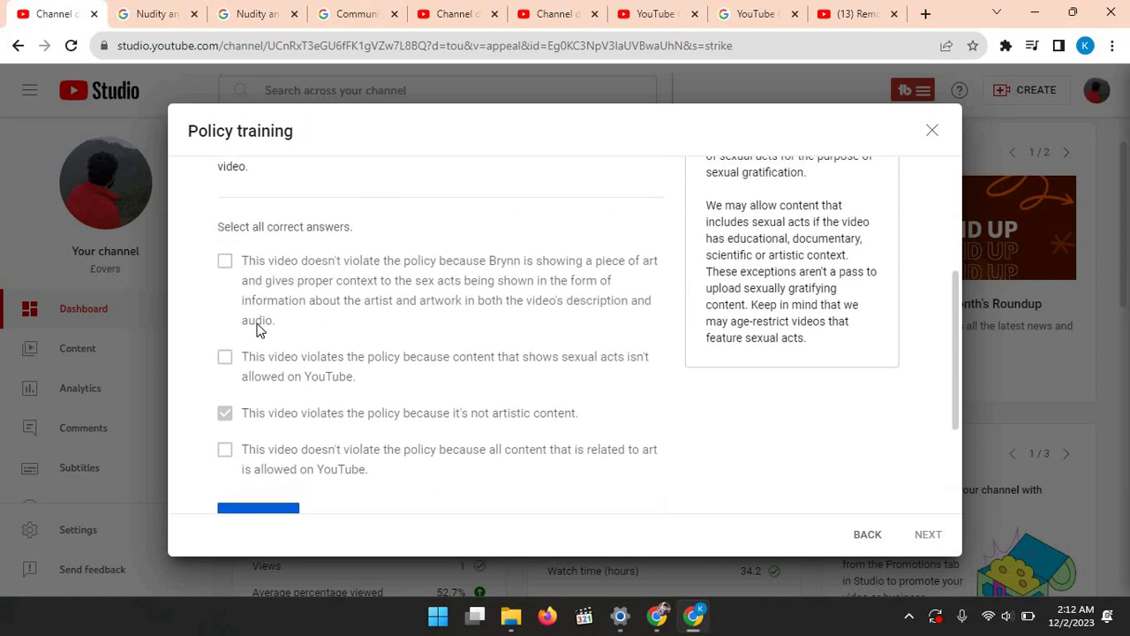
{"action": "left_click", "coordinate": [261, 514]}
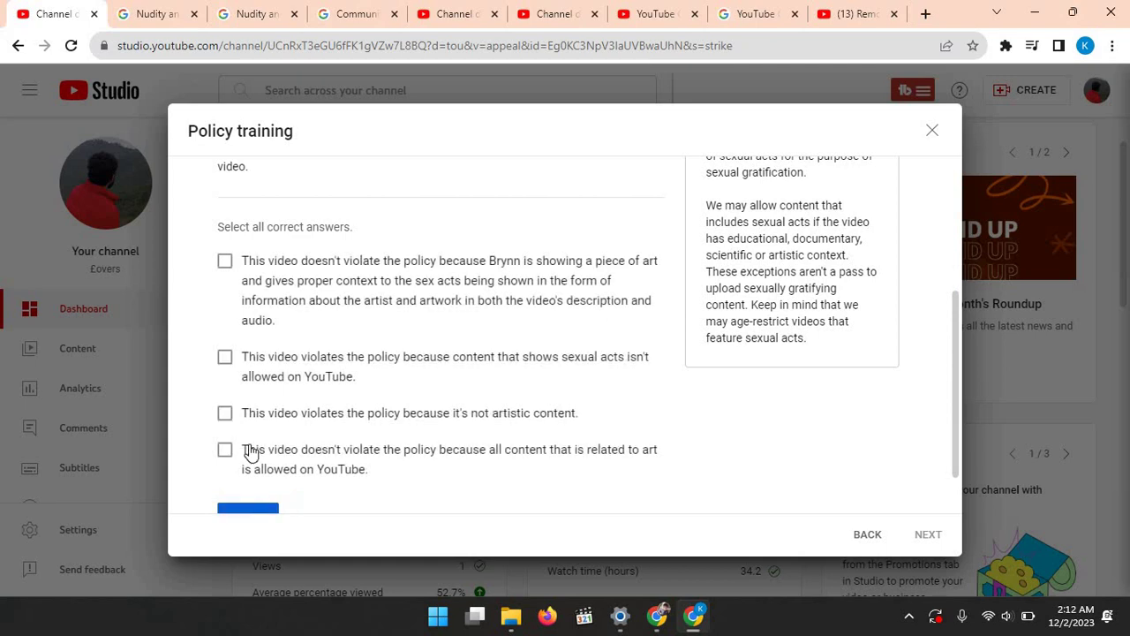
{"action": "left_click", "coordinate": [225, 268]}
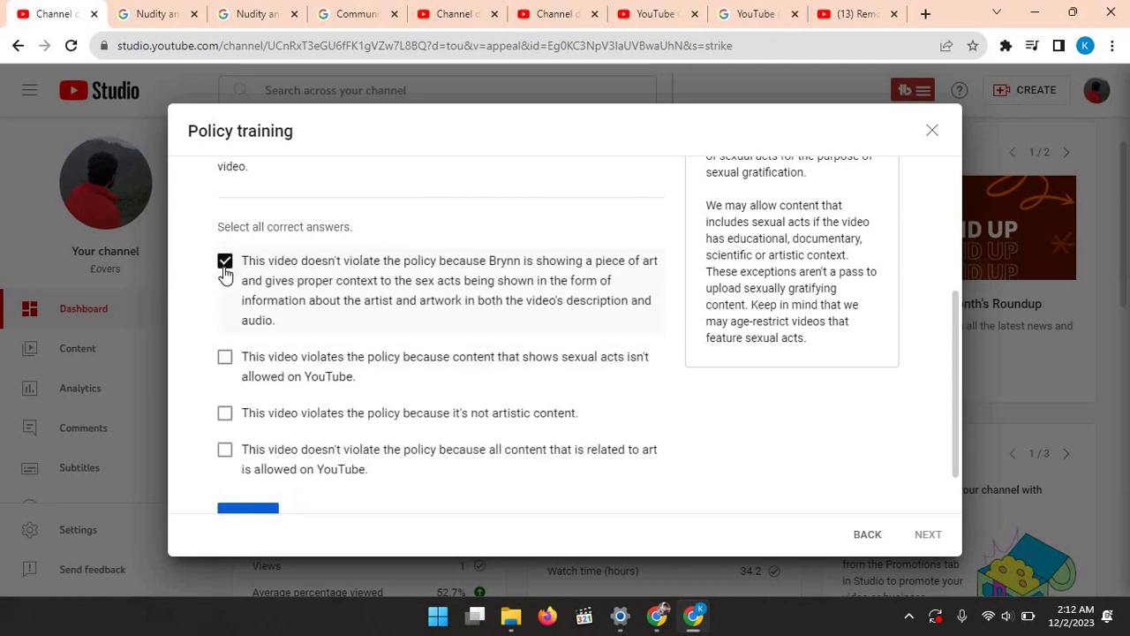
{"action": "scroll", "coordinate": [225, 275], "scroll_direction": "down", "scroll_amount": 1}
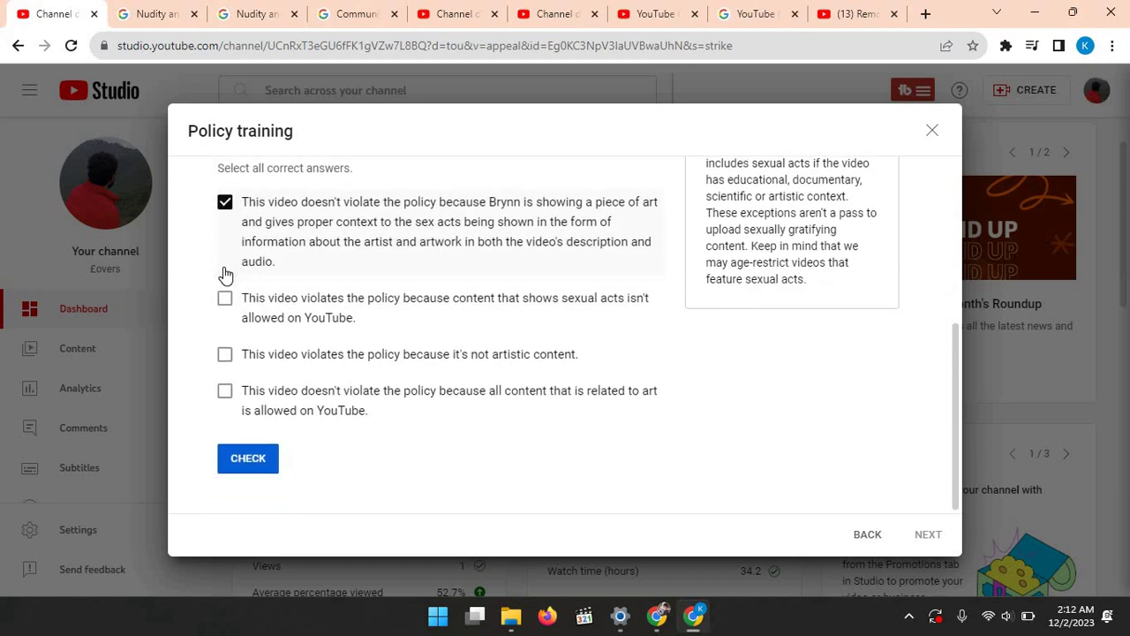
{"action": "left_click", "coordinate": [261, 459]}
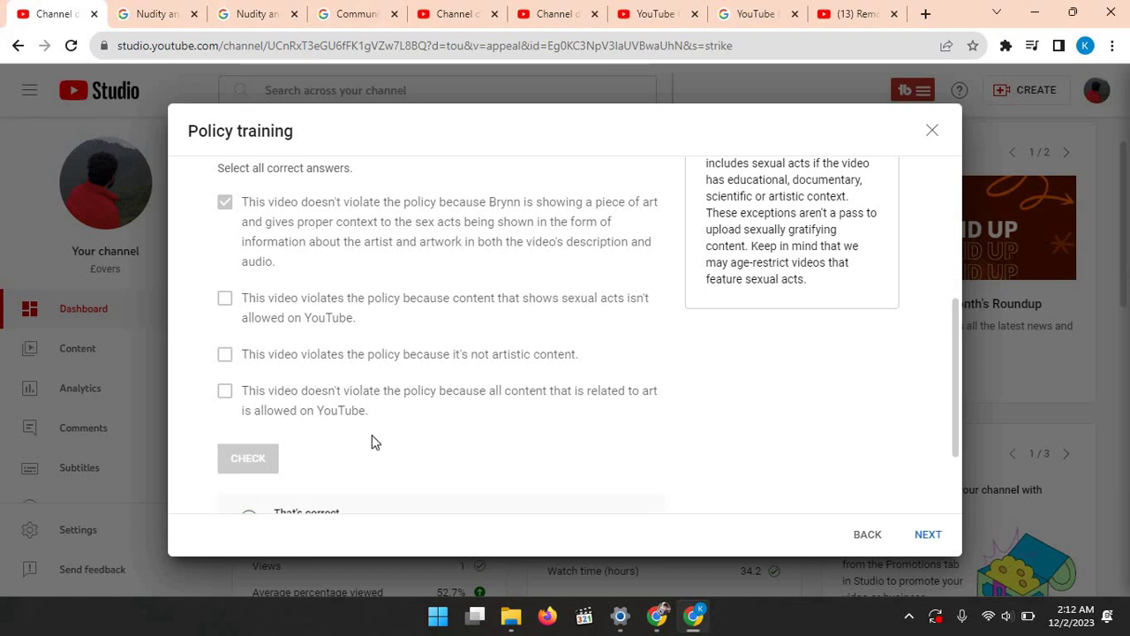
{"action": "scroll", "coordinate": [374, 442], "scroll_direction": "down", "scroll_amount": 2}
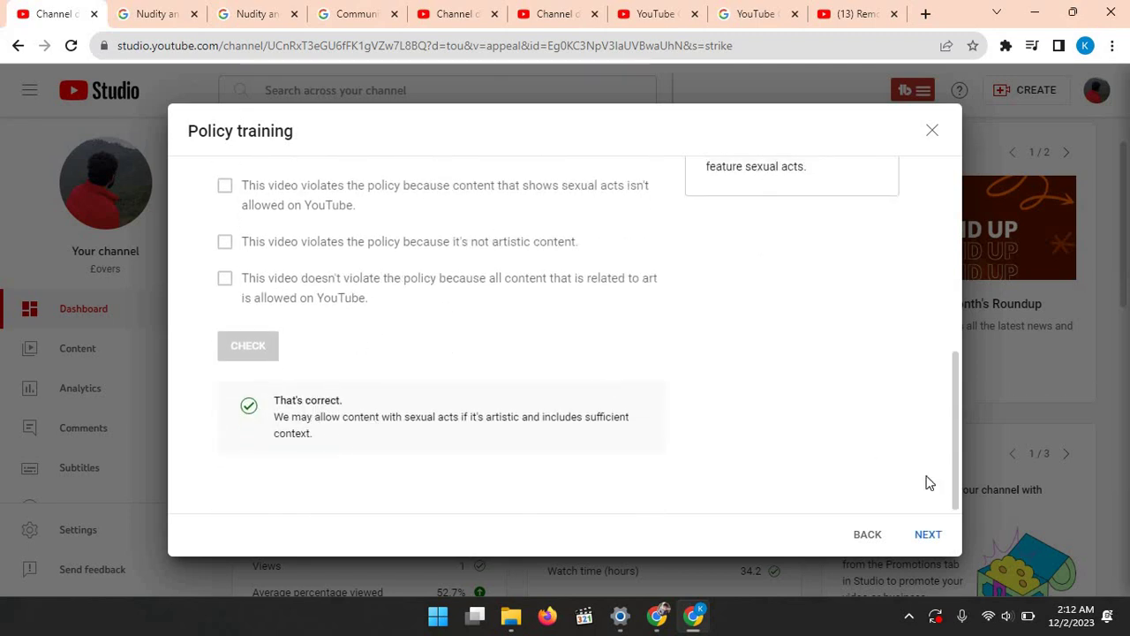
{"action": "left_click", "coordinate": [928, 535]}
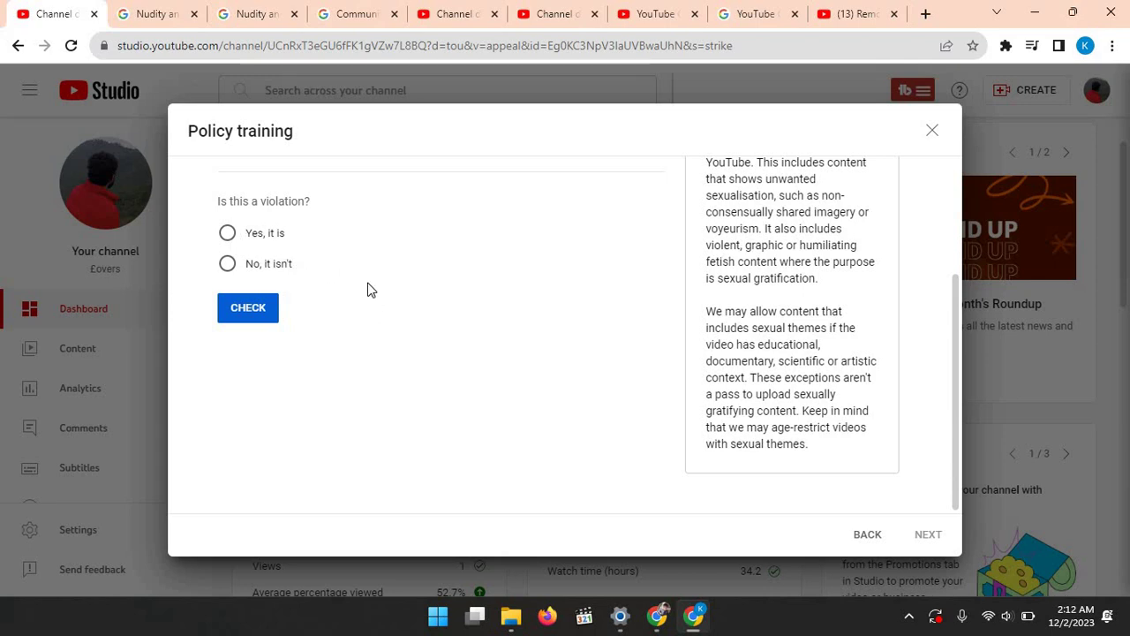
Step: Read the nude beach video scenario in question 4, answer "Yes, it is", check the answer, and continue to the following question
{"action": "scroll", "coordinate": [366, 291], "scroll_direction": "up", "scroll_amount": 3}
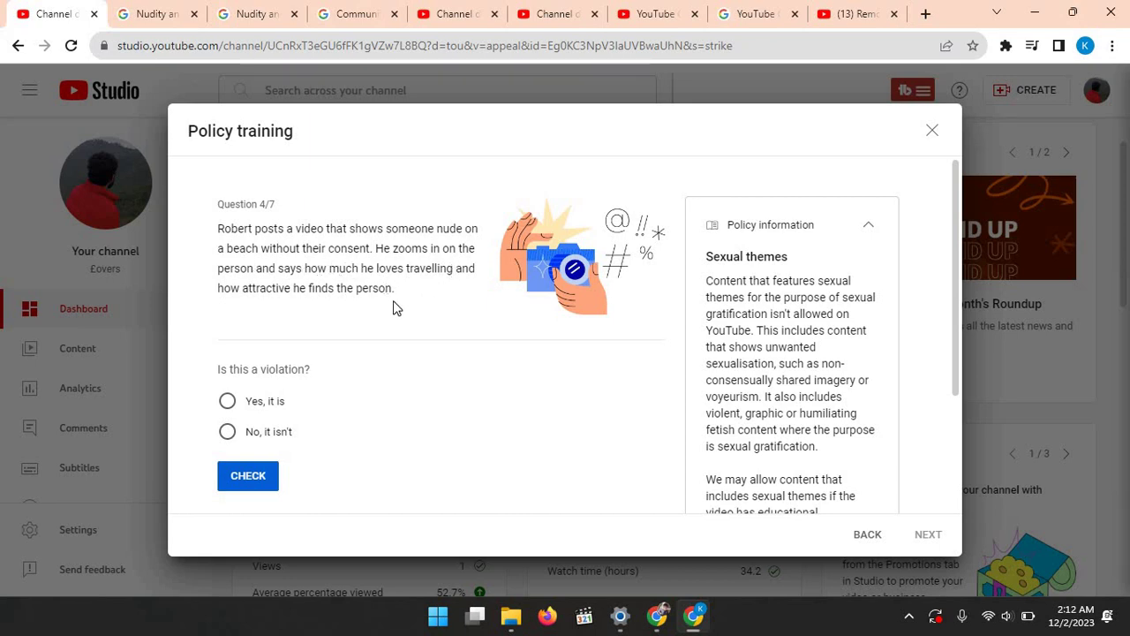
{"action": "left_click", "coordinate": [228, 403]}
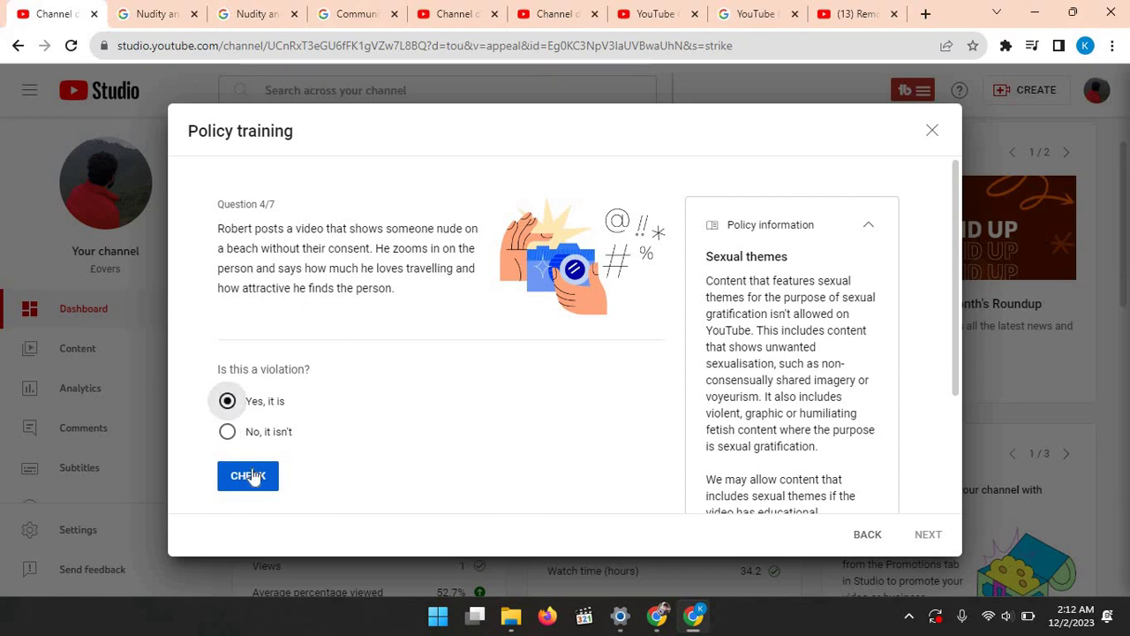
{"action": "left_click", "coordinate": [255, 479]}
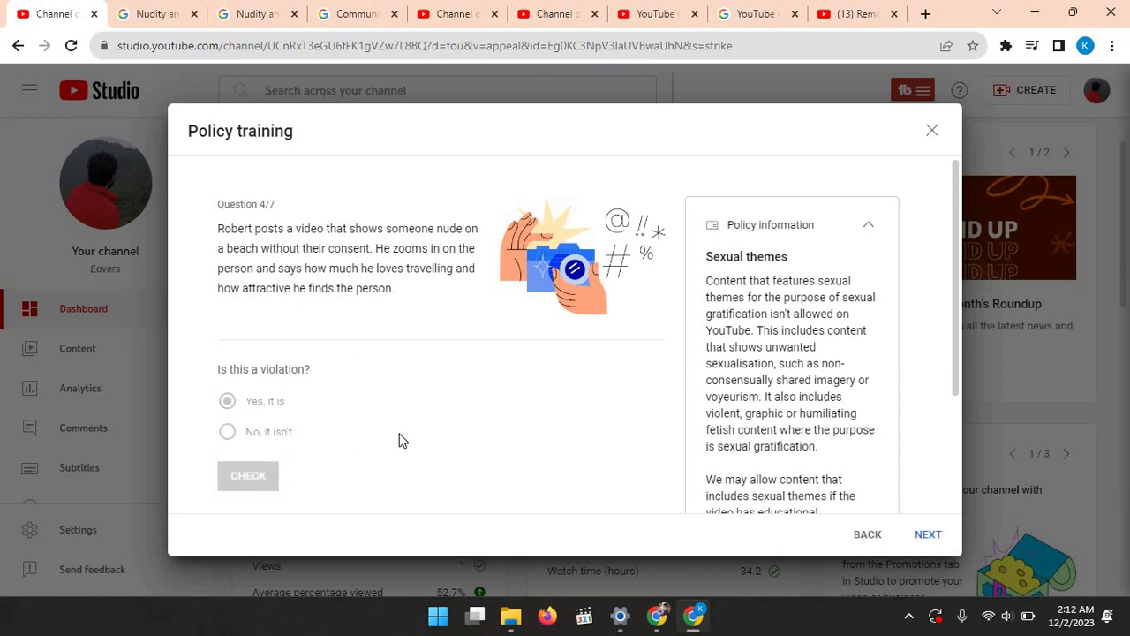
{"action": "left_click", "coordinate": [928, 534]}
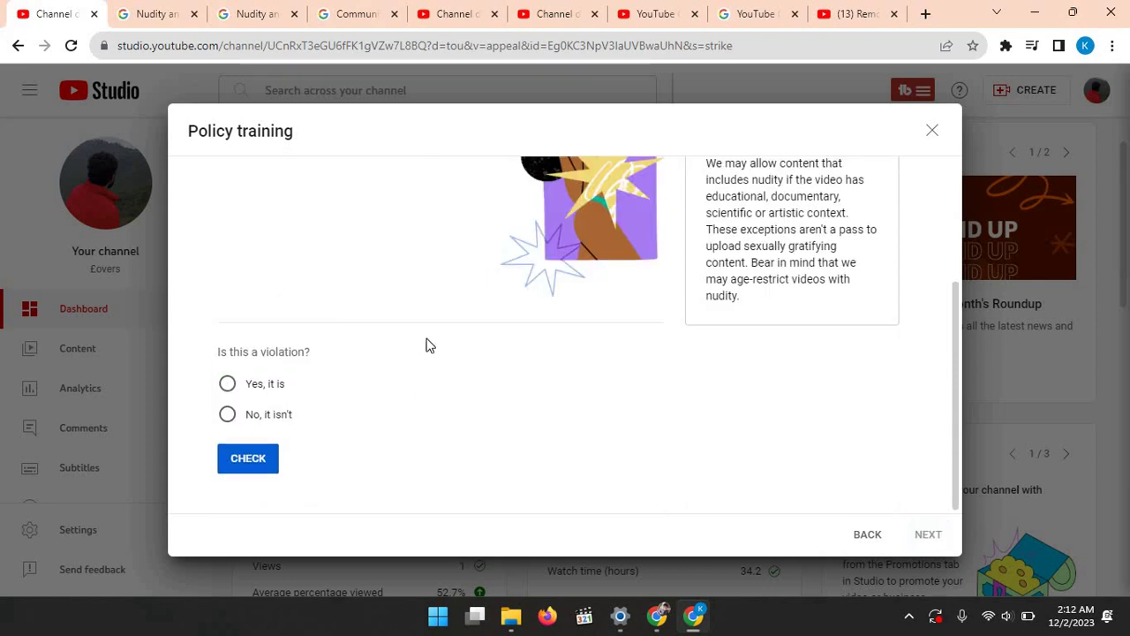
Step: Read the carnival music video scenario in question 5, answer "No, it isn't", check the answer, and continue to the following question
{"action": "scroll", "coordinate": [427, 346], "scroll_direction": "up", "scroll_amount": 3}
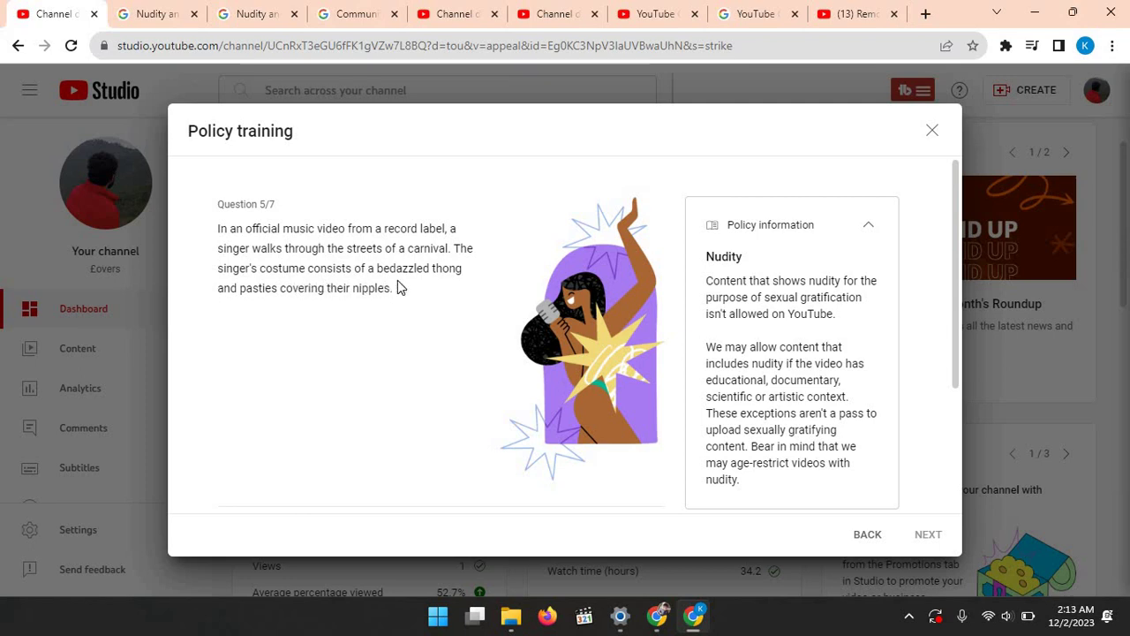
{"action": "scroll", "coordinate": [410, 356], "scroll_direction": "down", "scroll_amount": 3}
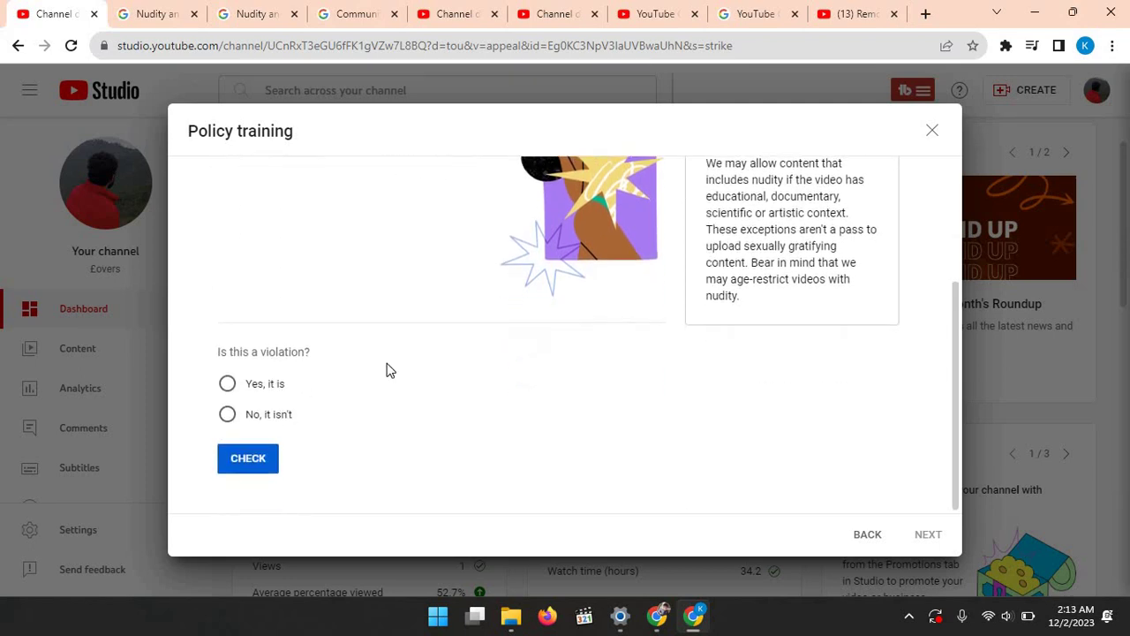
{"action": "left_click", "coordinate": [259, 416]}
{"action": "left_click", "coordinate": [251, 460]}
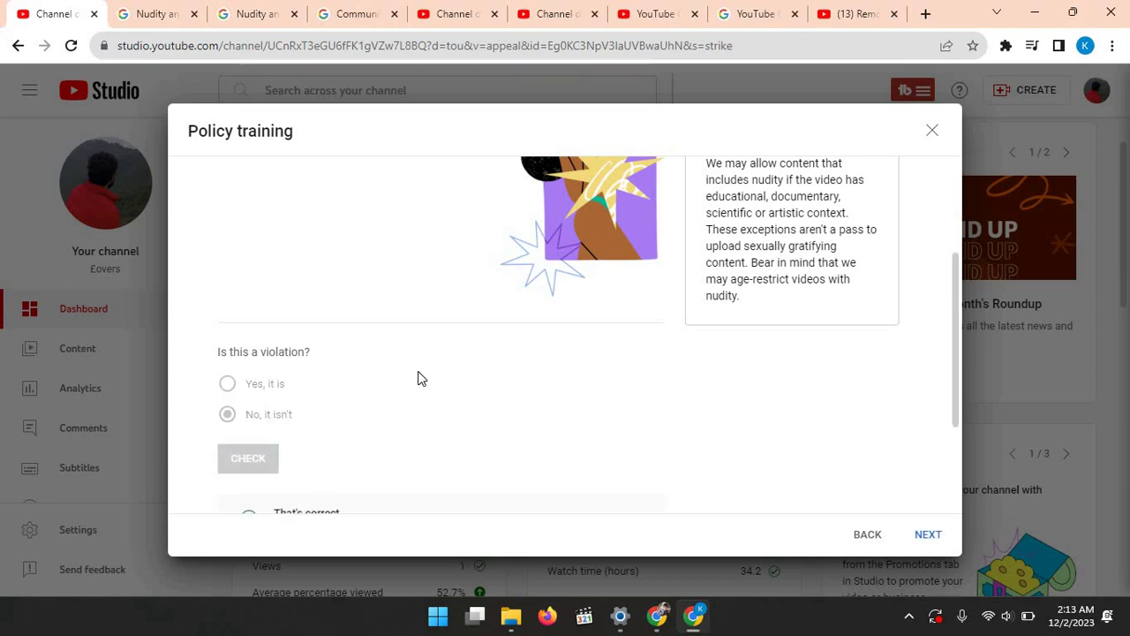
{"action": "scroll", "coordinate": [449, 360], "scroll_direction": "down", "scroll_amount": 2}
{"action": "left_click", "coordinate": [928, 535]}
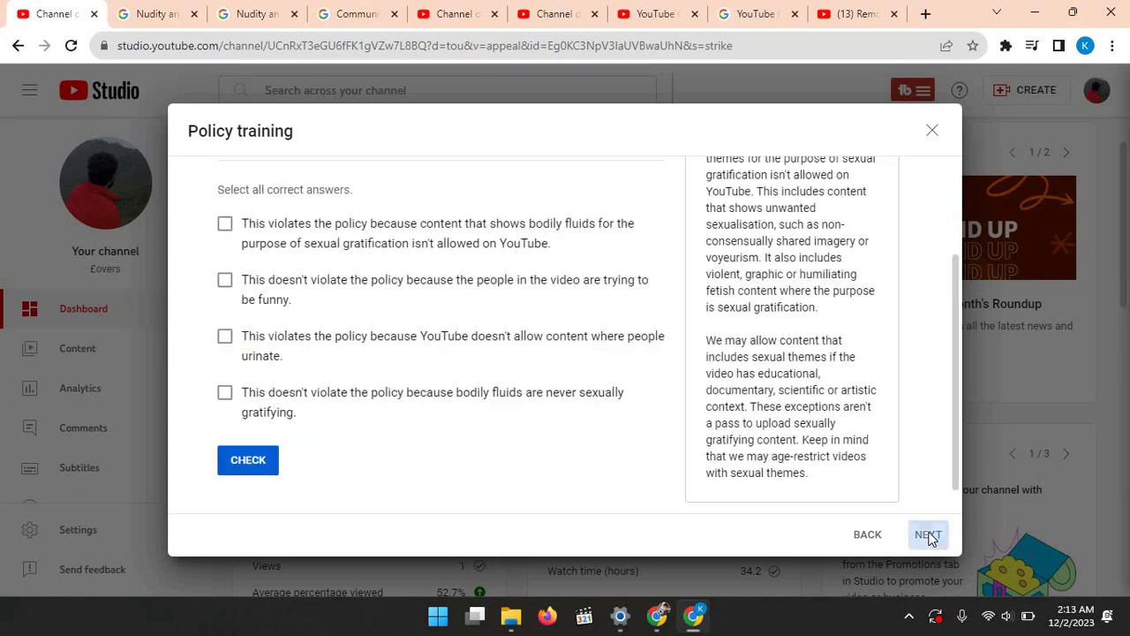
Step: Read question 6 and submit the answer that the video doesn't violate the policy because the people in it are trying to be funny
{"action": "scroll", "coordinate": [386, 290], "scroll_direction": "up", "scroll_amount": 1}
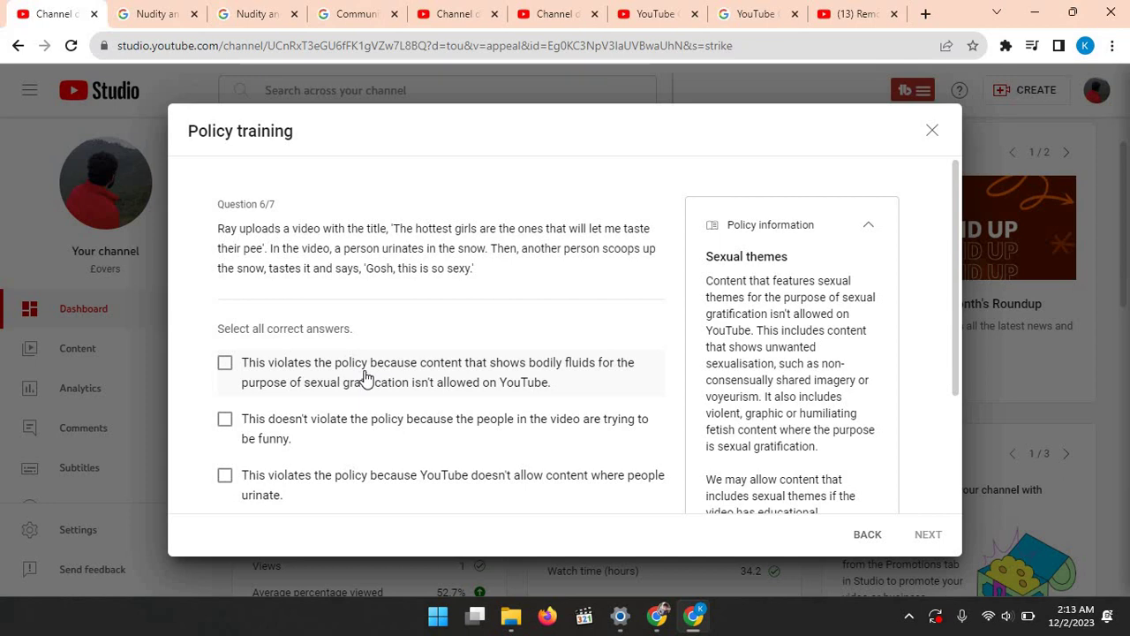
{"action": "left_click", "coordinate": [362, 429]}
{"action": "scroll", "coordinate": [362, 429], "scroll_direction": "down", "scroll_amount": 2}
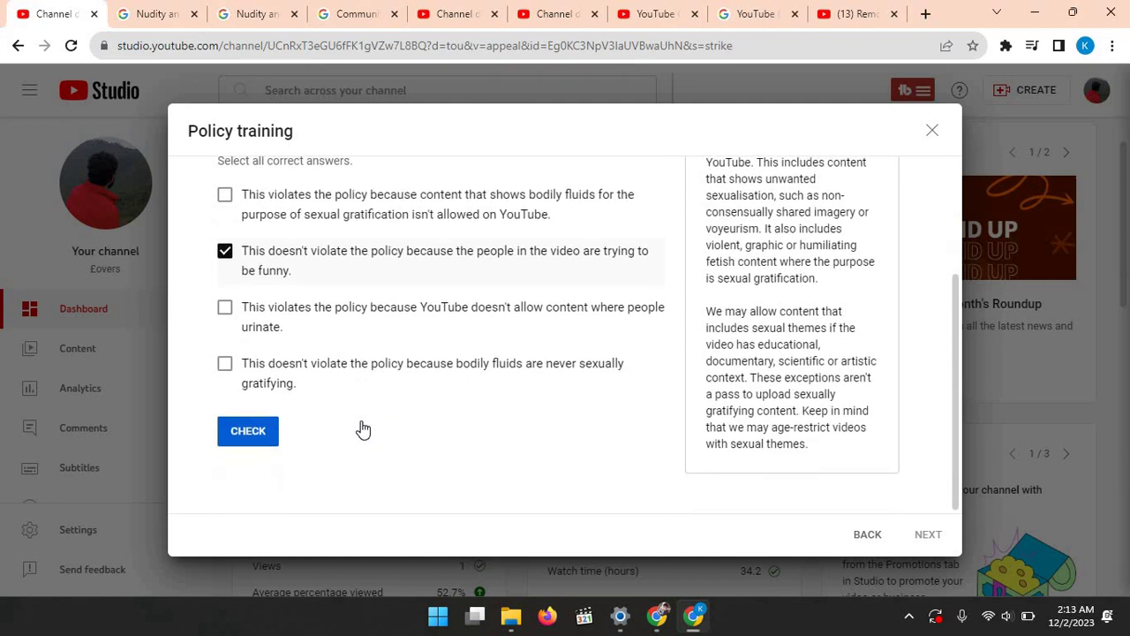
{"action": "left_click", "coordinate": [261, 433]}
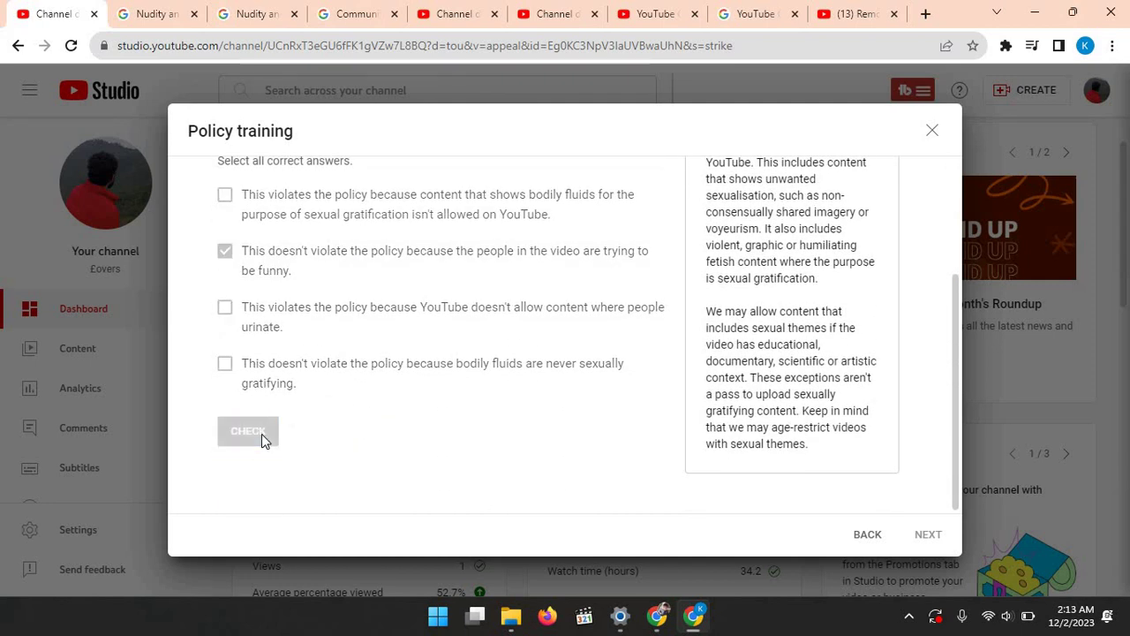
Step: Retry question 6 with only the answer that showing bodily fluids for sexual gratification violates the policy, check it, and continue
{"action": "scroll", "coordinate": [262, 434], "scroll_direction": "up", "scroll_amount": 1}
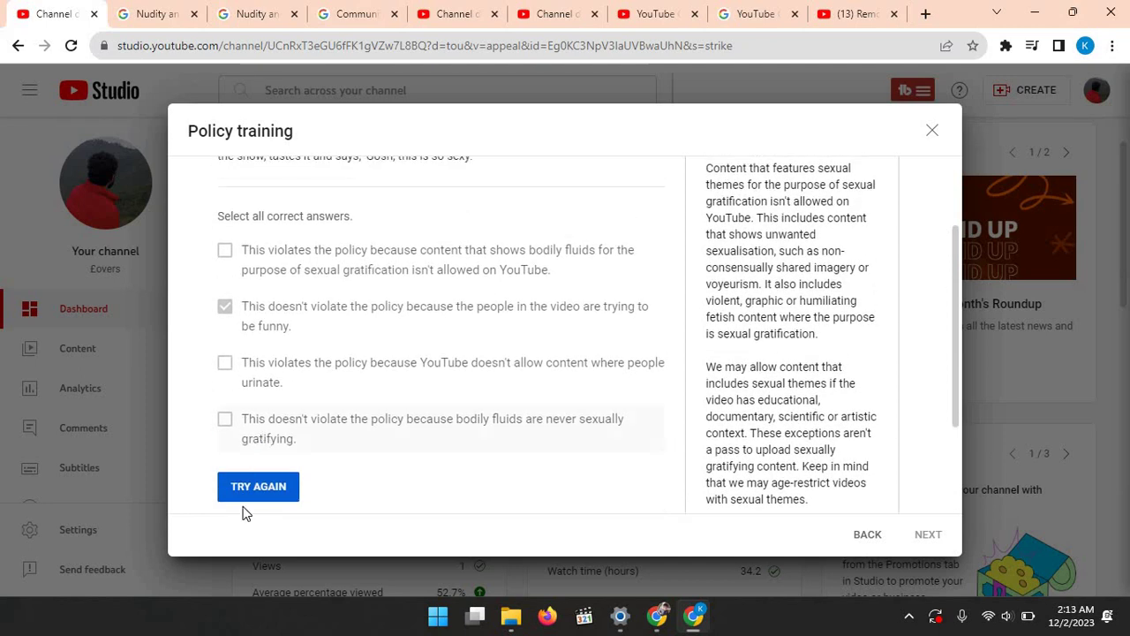
{"action": "left_click", "coordinate": [244, 497]}
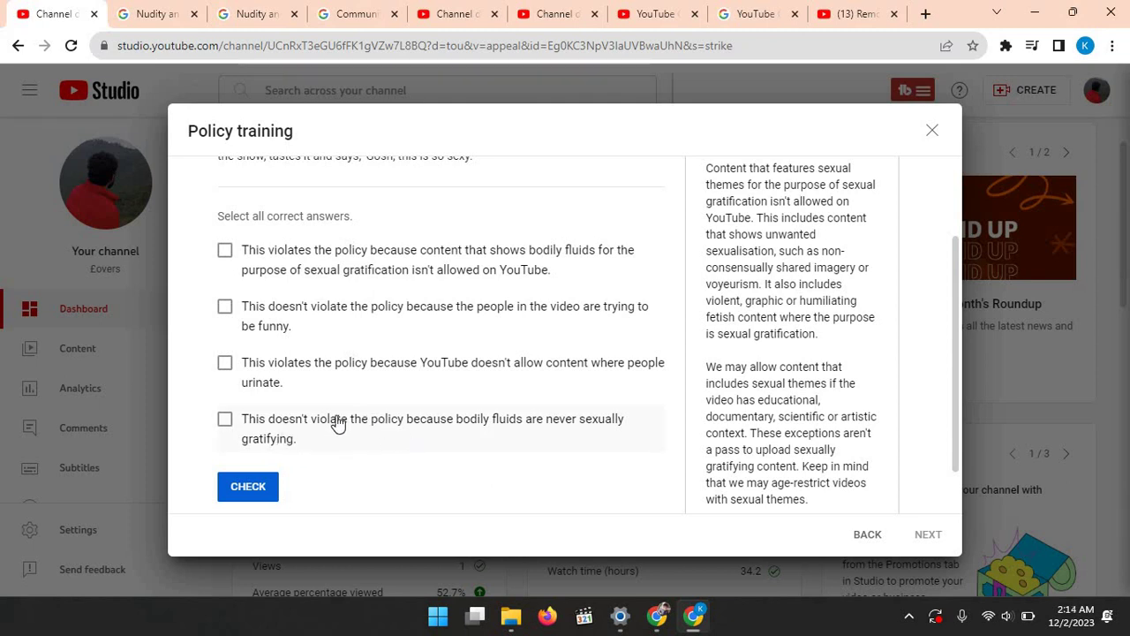
{"action": "left_click", "coordinate": [309, 413]}
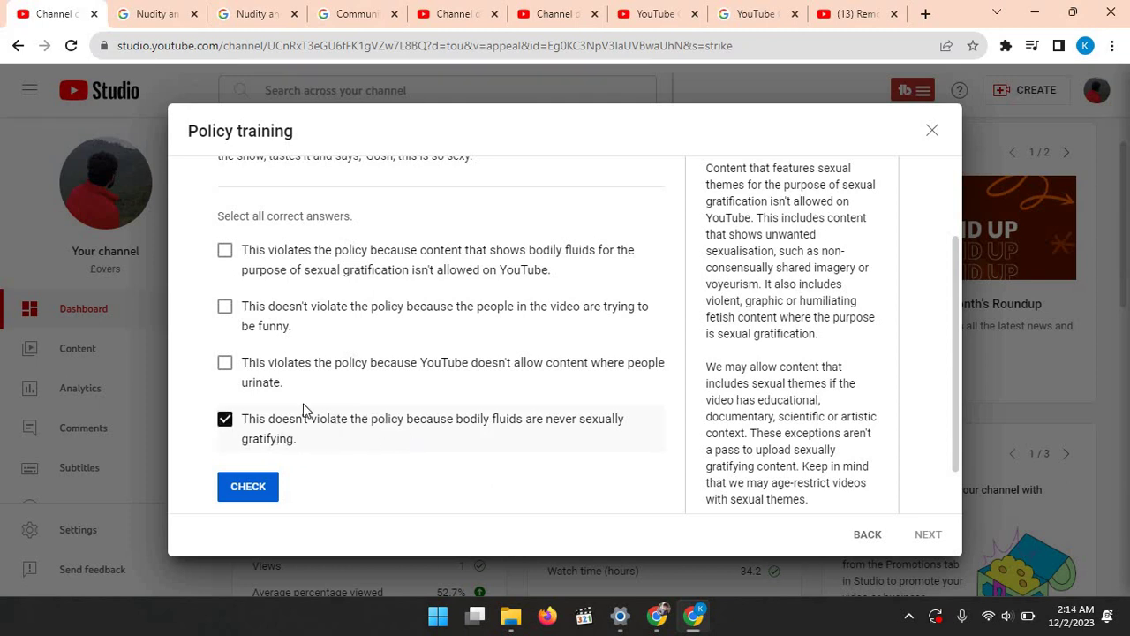
{"action": "left_click", "coordinate": [229, 434]}
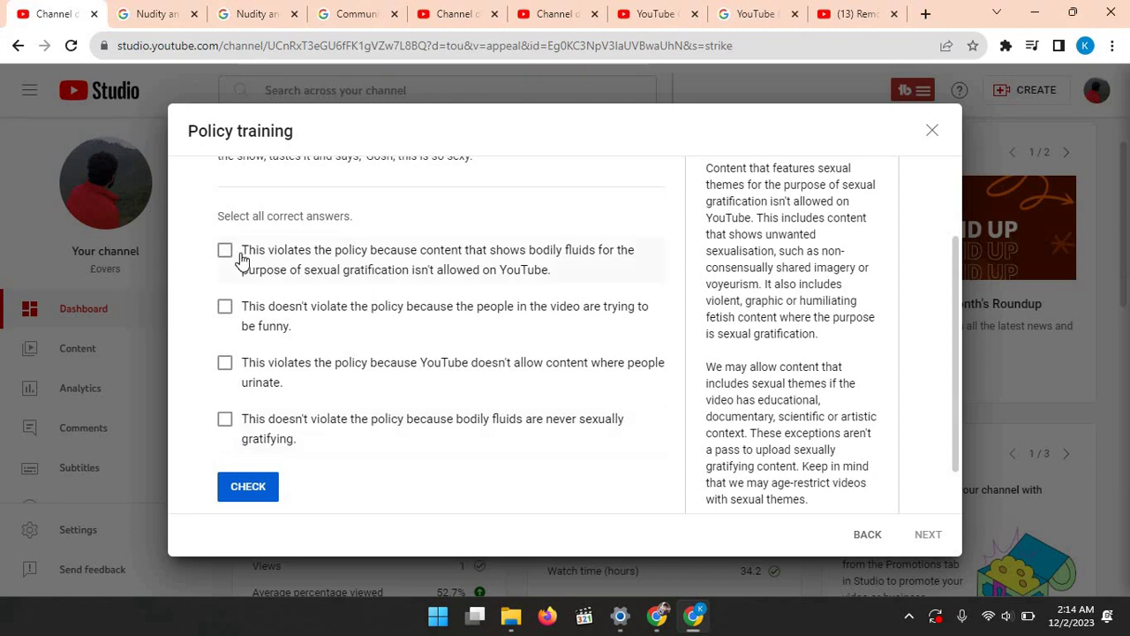
{"action": "left_click", "coordinate": [251, 487]}
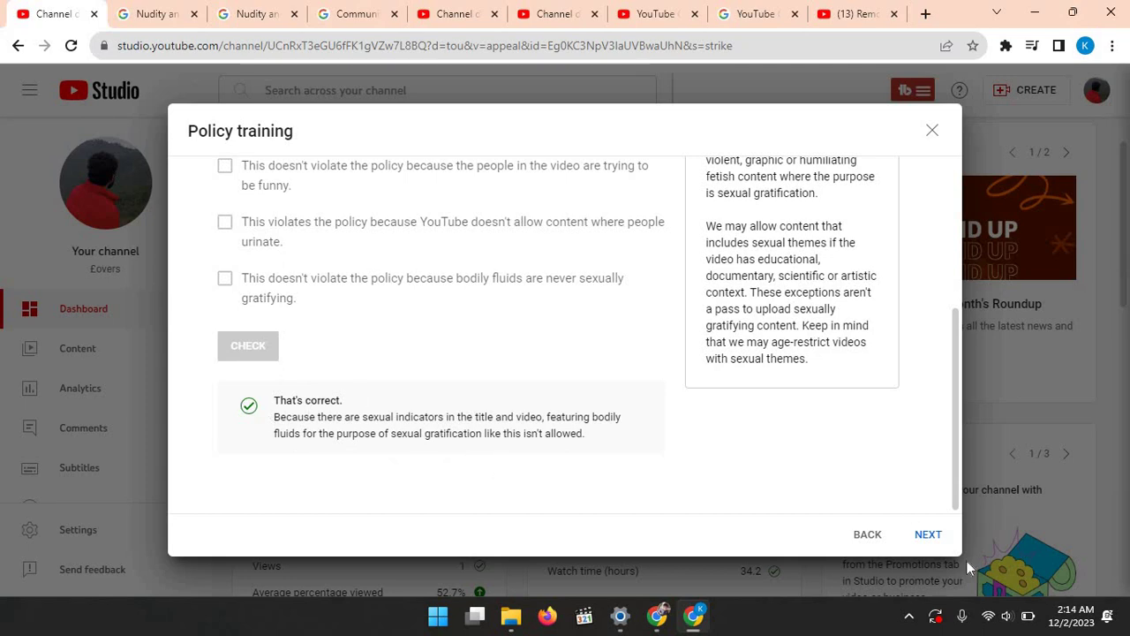
{"action": "left_click", "coordinate": [929, 535]}
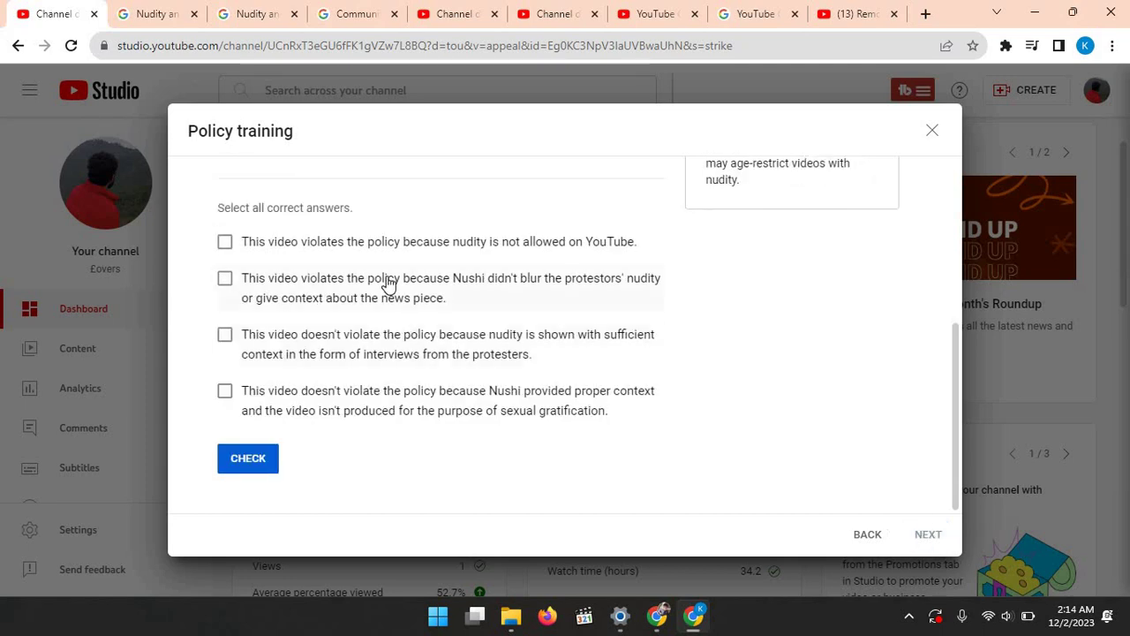
Step: Read the nude protest scenario in question 7 and submit the answer that it violates the policy because nudity is not allowed on YouTube
{"action": "scroll", "coordinate": [383, 283], "scroll_direction": "up", "scroll_amount": 4}
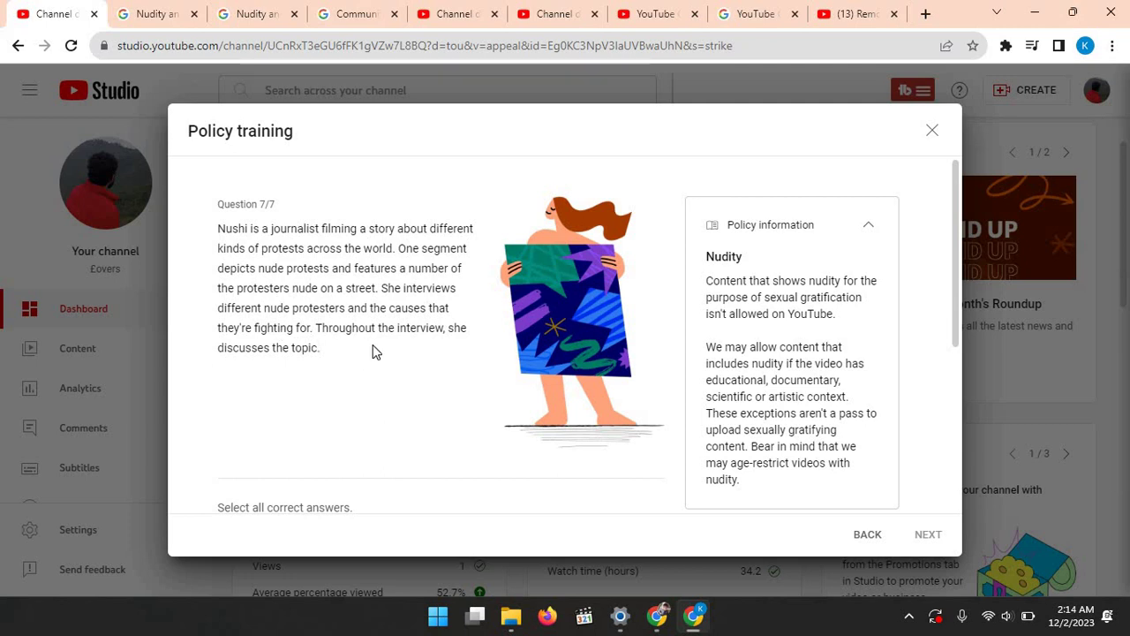
{"action": "scroll", "coordinate": [372, 349], "scroll_direction": "down", "scroll_amount": 3}
{"action": "scroll", "coordinate": [373, 350], "scroll_direction": "down", "scroll_amount": 1}
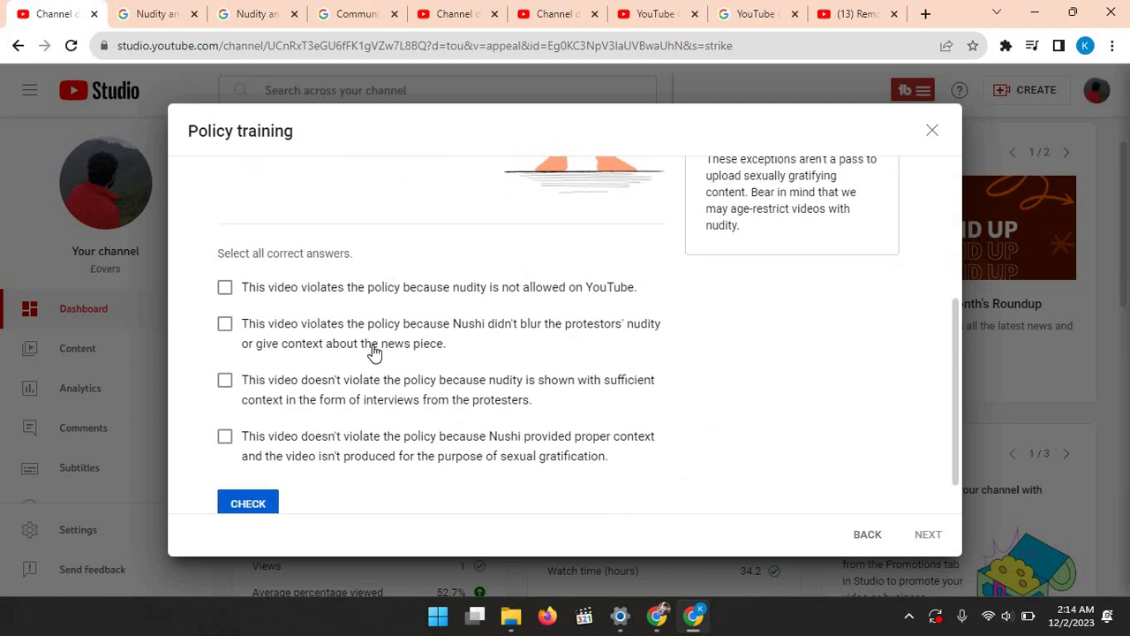
{"action": "left_click", "coordinate": [374, 289]}
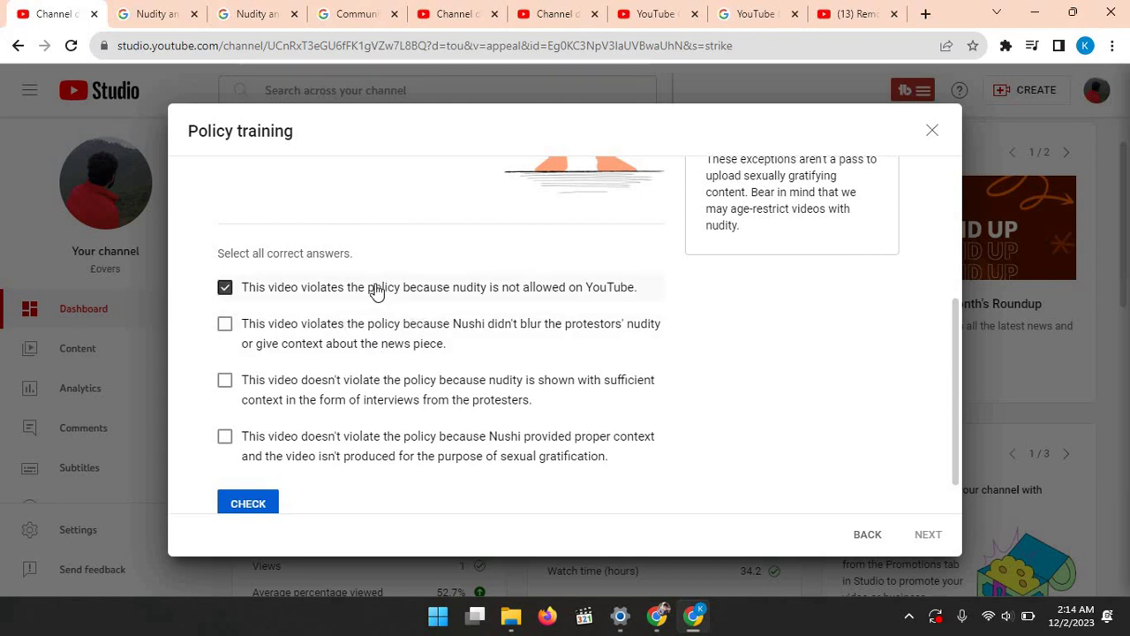
{"action": "left_click", "coordinate": [251, 503]}
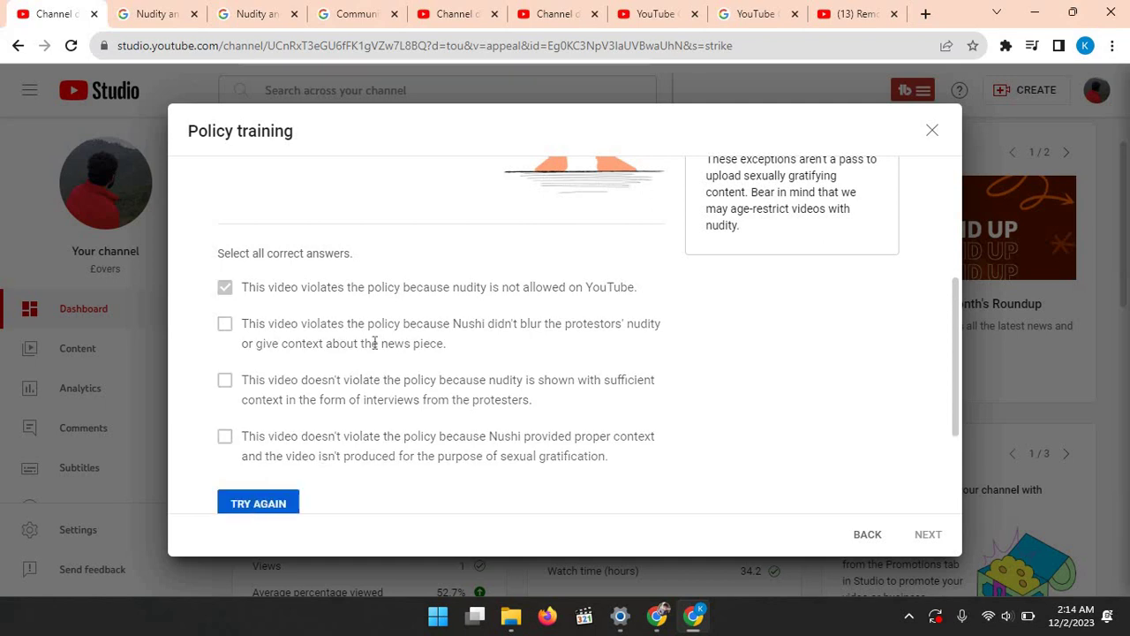
{"action": "scroll", "coordinate": [375, 349], "scroll_direction": "down", "scroll_amount": 2}
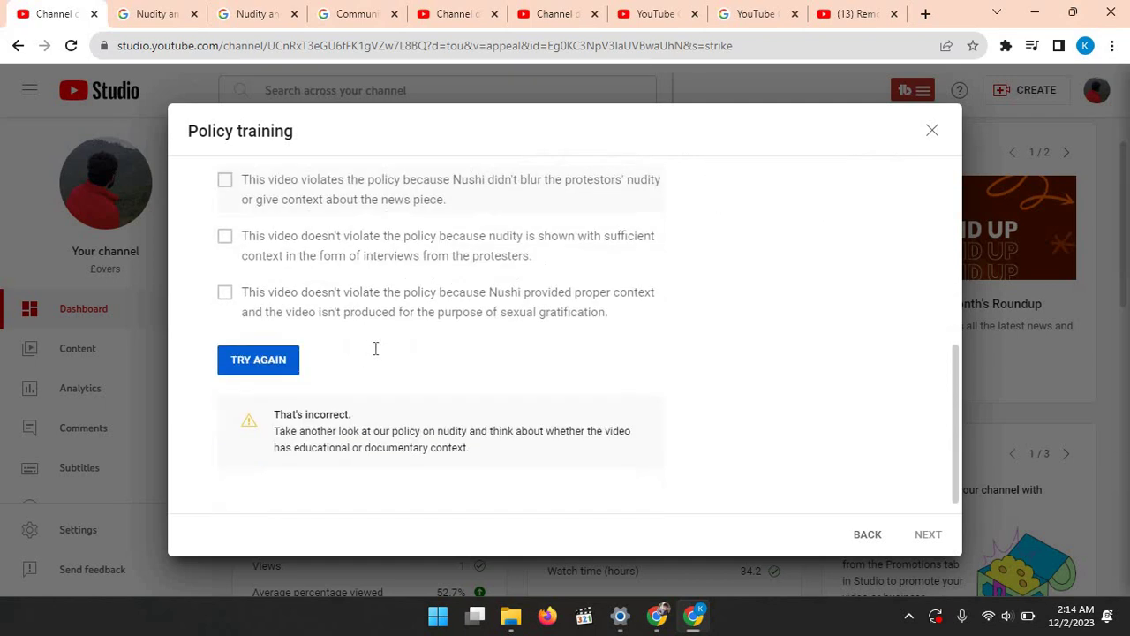
Step: Retry question 7 with the answer that the video violates the policy because the journalist didn't blur the nudity or give context
{"action": "left_click", "coordinate": [273, 356]}
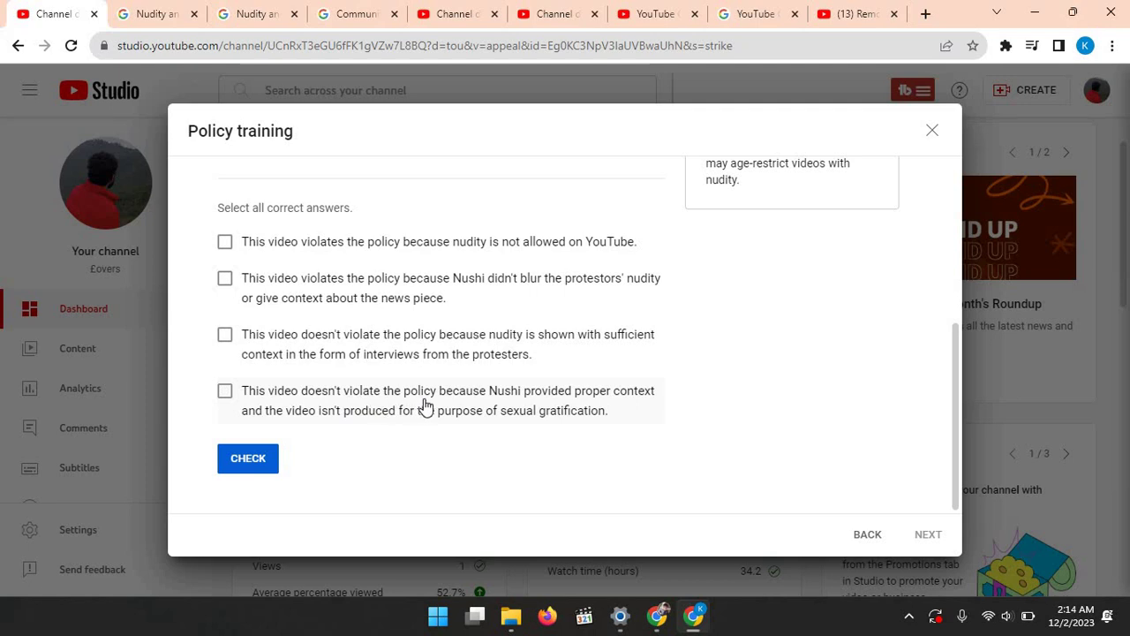
{"action": "left_click", "coordinate": [252, 294]}
{"action": "left_click", "coordinate": [268, 457]}
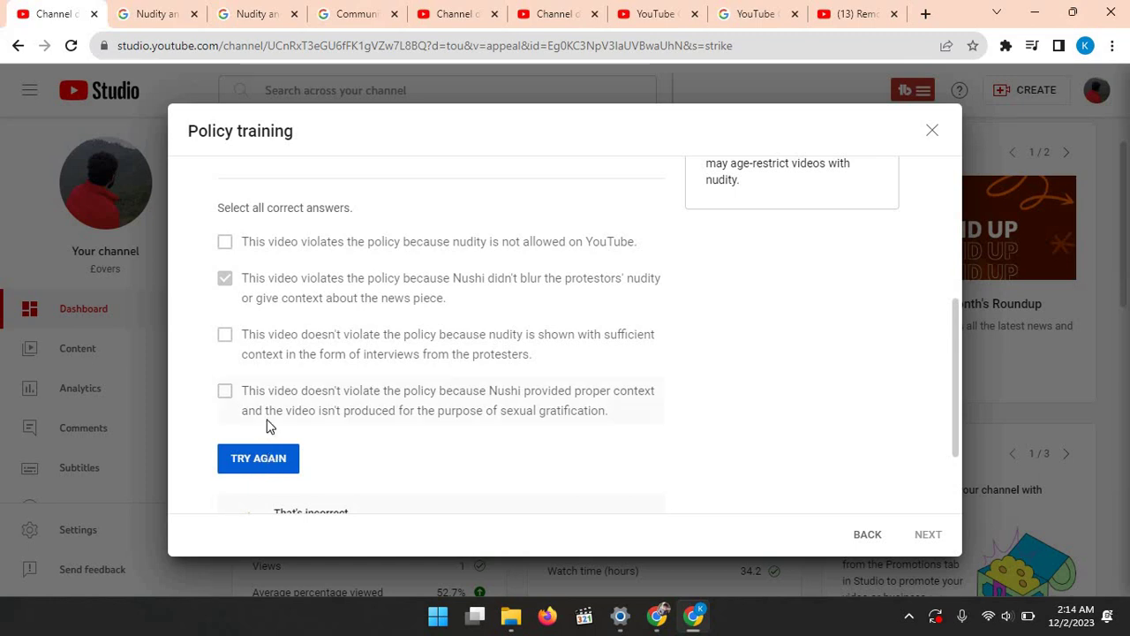
Step: Retry question 7 with only the answer that the protester interviews give sufficient context, check it, and read the feedback
{"action": "left_click", "coordinate": [254, 471]}
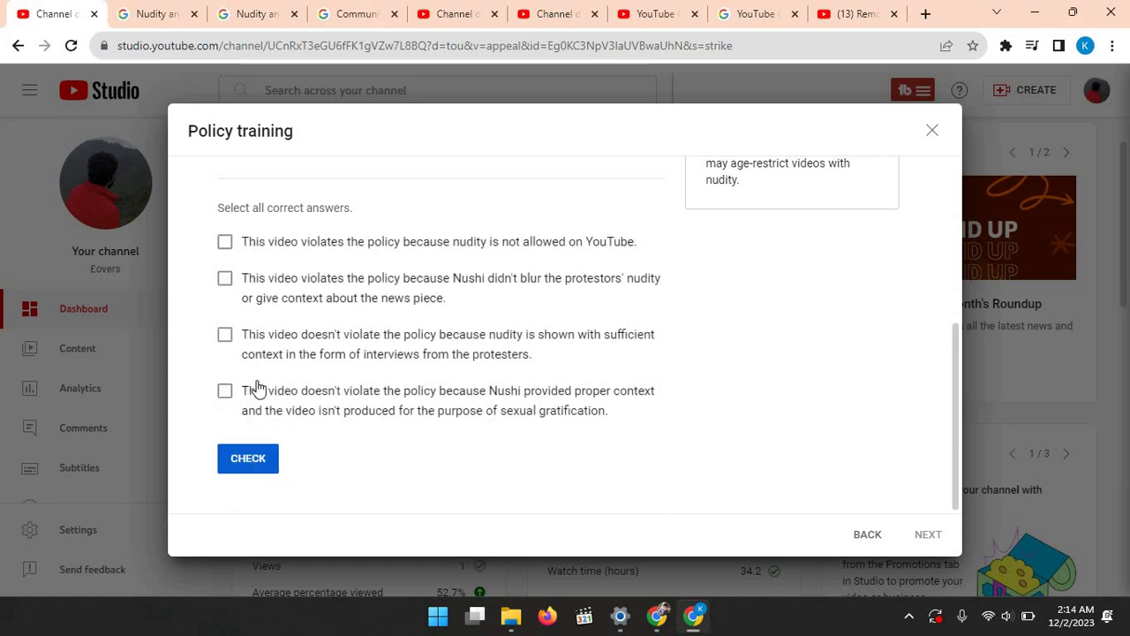
{"action": "left_click", "coordinate": [227, 340]}
{"action": "scroll", "coordinate": [365, 415], "scroll_direction": "up", "scroll_amount": 3}
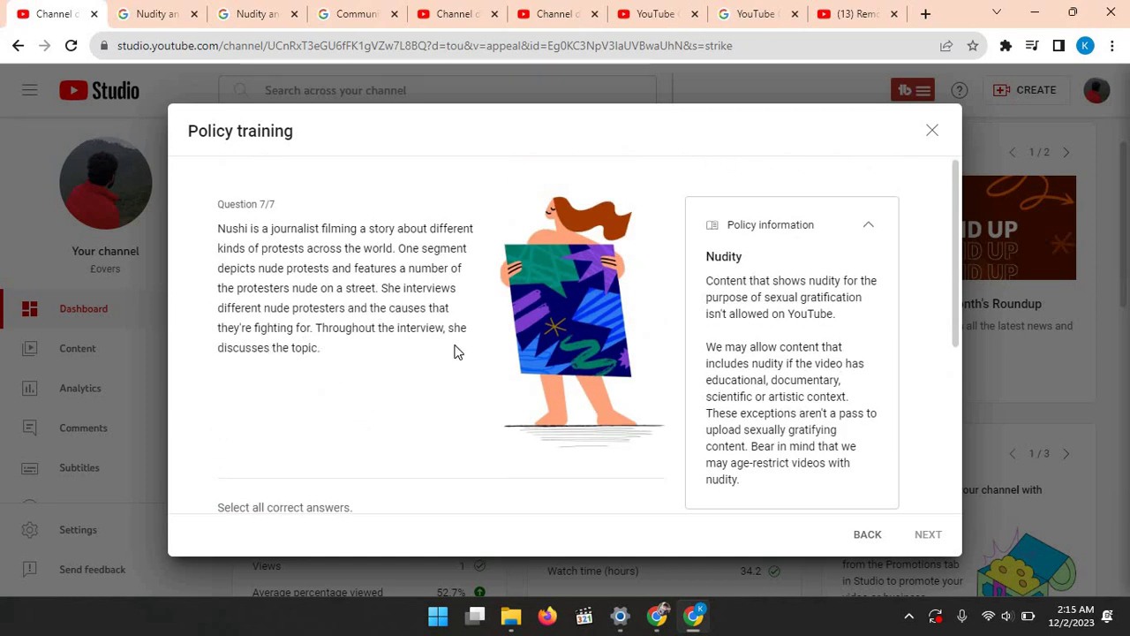
{"action": "scroll", "coordinate": [457, 351], "scroll_direction": "down", "scroll_amount": 3}
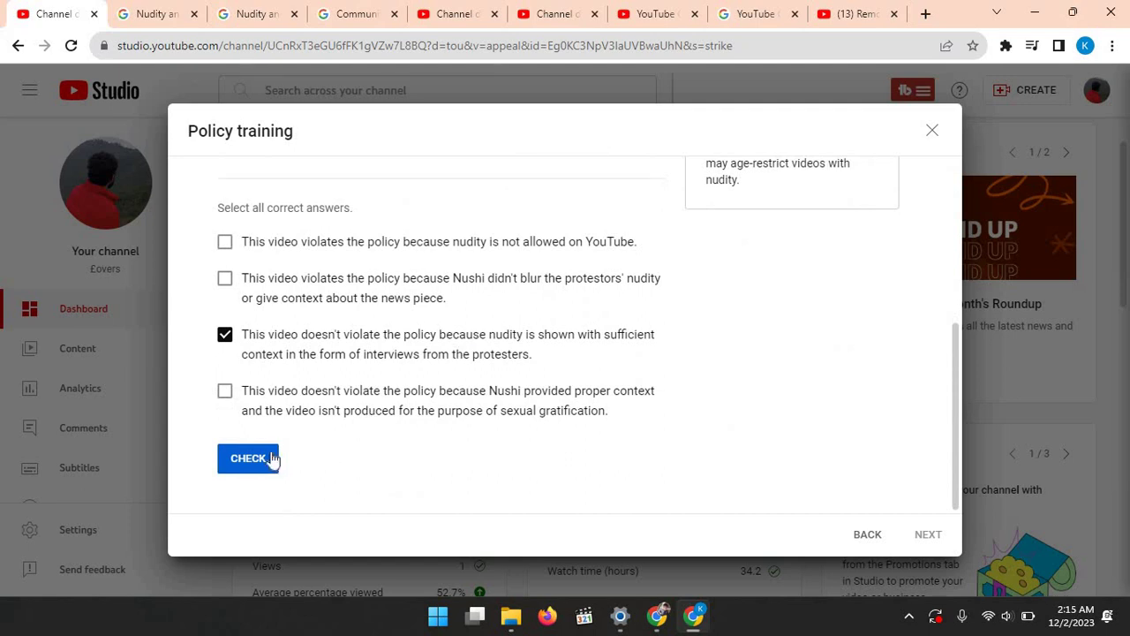
{"action": "left_click", "coordinate": [255, 459]}
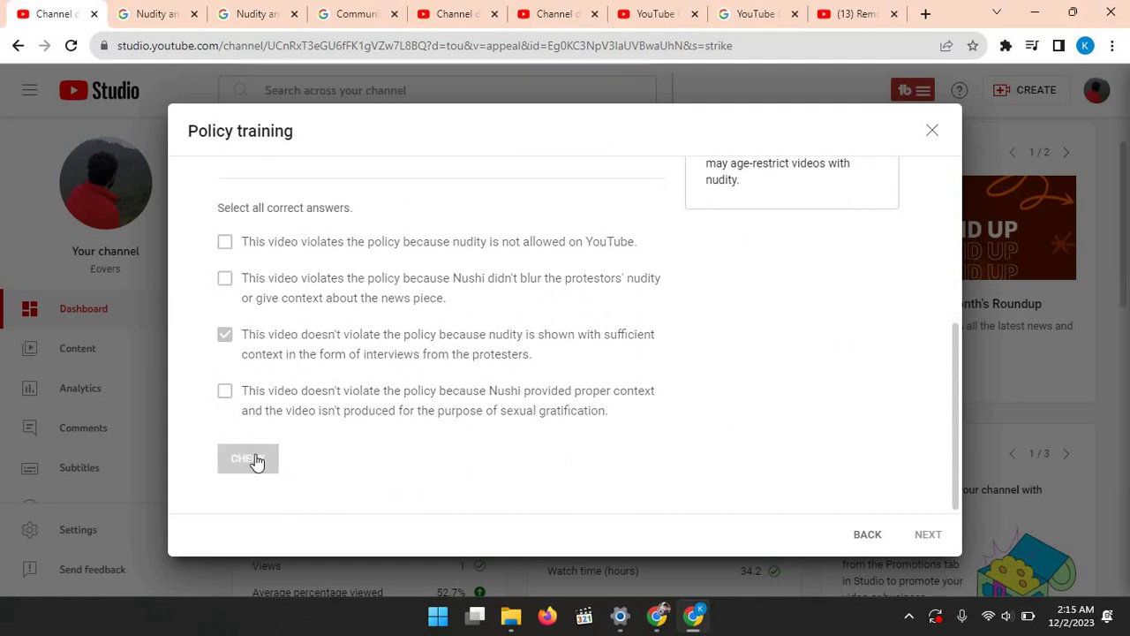
{"action": "scroll", "coordinate": [449, 373], "scroll_direction": "down", "scroll_amount": 2}
{"action": "scroll", "coordinate": [449, 378], "scroll_direction": "up", "scroll_amount": 1}
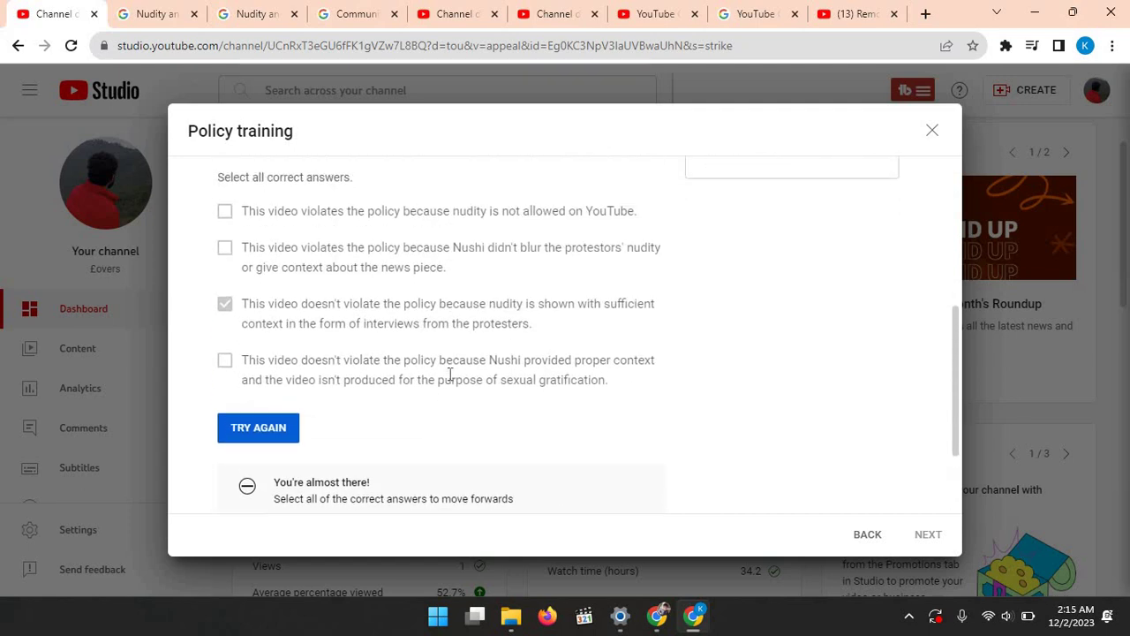
{"action": "scroll", "coordinate": [449, 378], "scroll_direction": "down", "scroll_amount": 1}
{"action": "scroll", "coordinate": [450, 374], "scroll_direction": "down", "scroll_amount": 1}
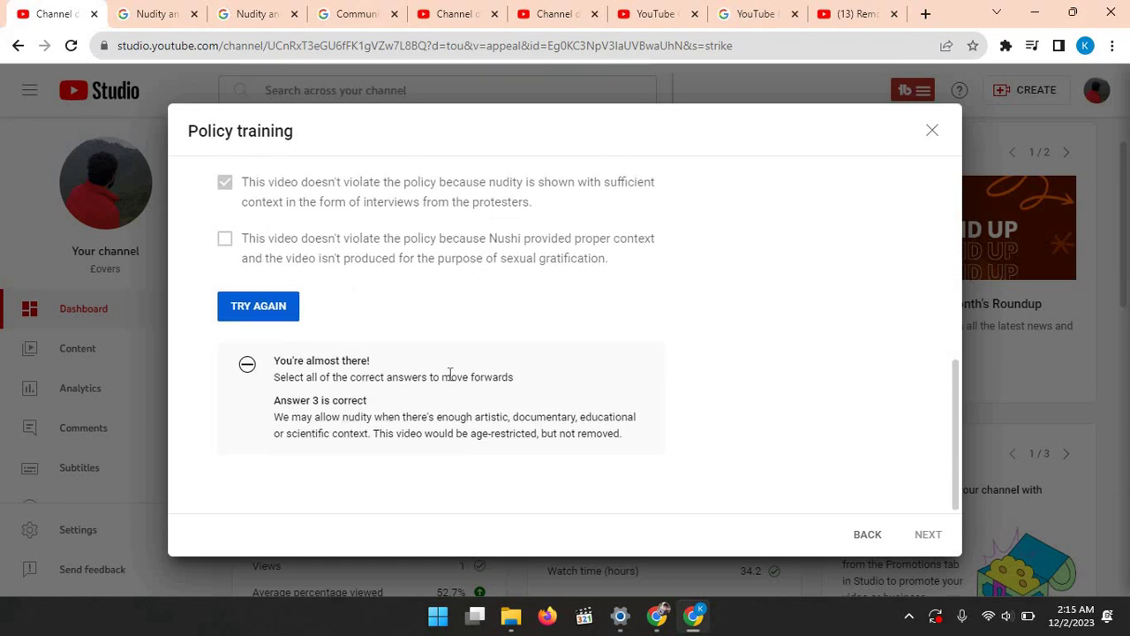
Step: Retry question 7 with only the answer that the journalist provided proper context and the video isn't for sexual gratification, and check it
{"action": "scroll", "coordinate": [449, 373], "scroll_direction": "up", "scroll_amount": 1}
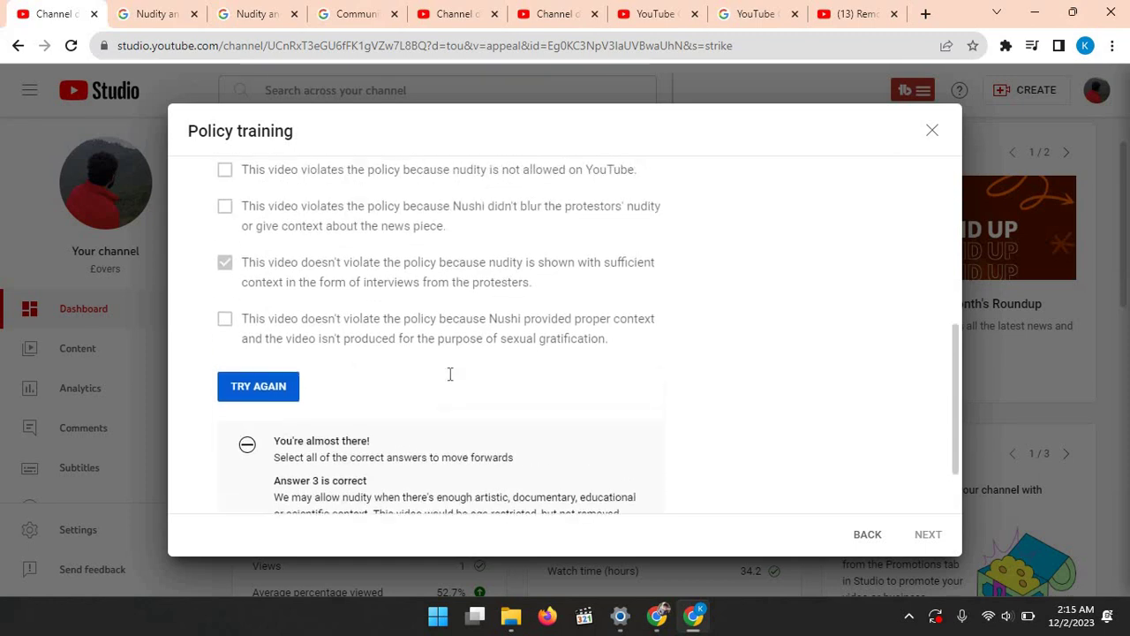
{"action": "left_click", "coordinate": [258, 389]}
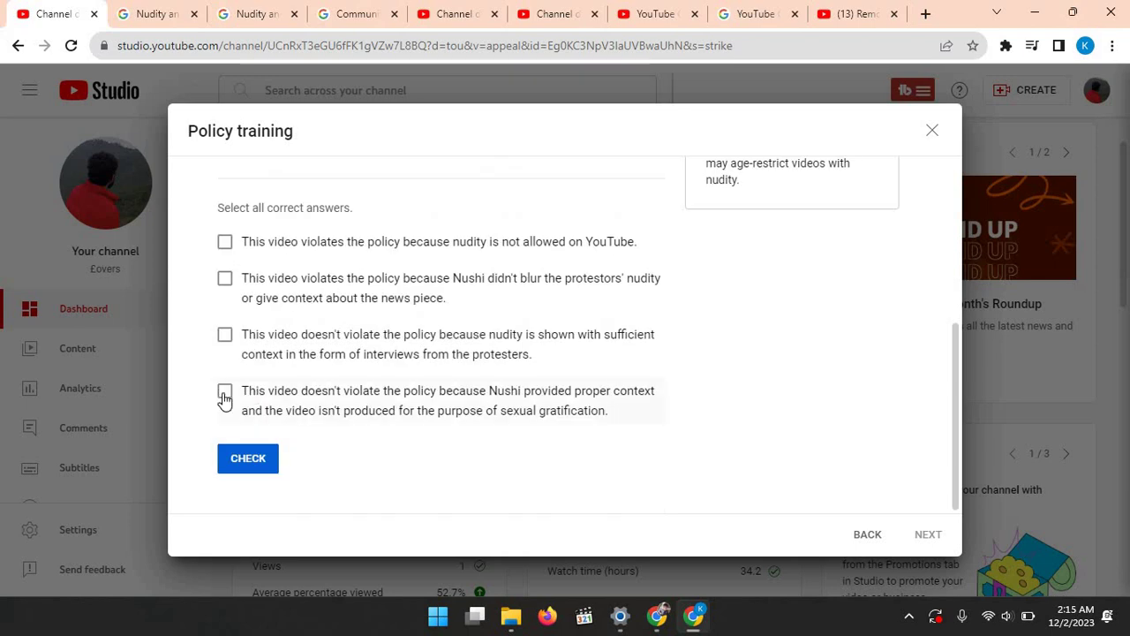
{"action": "left_click", "coordinate": [225, 397]}
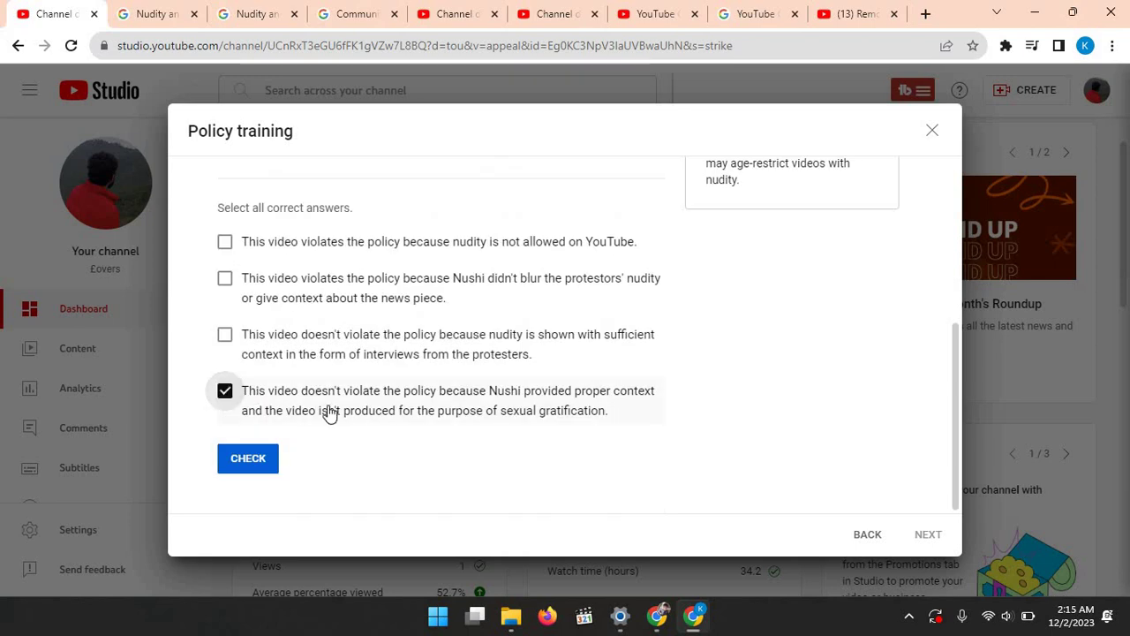
{"action": "left_click", "coordinate": [246, 459]}
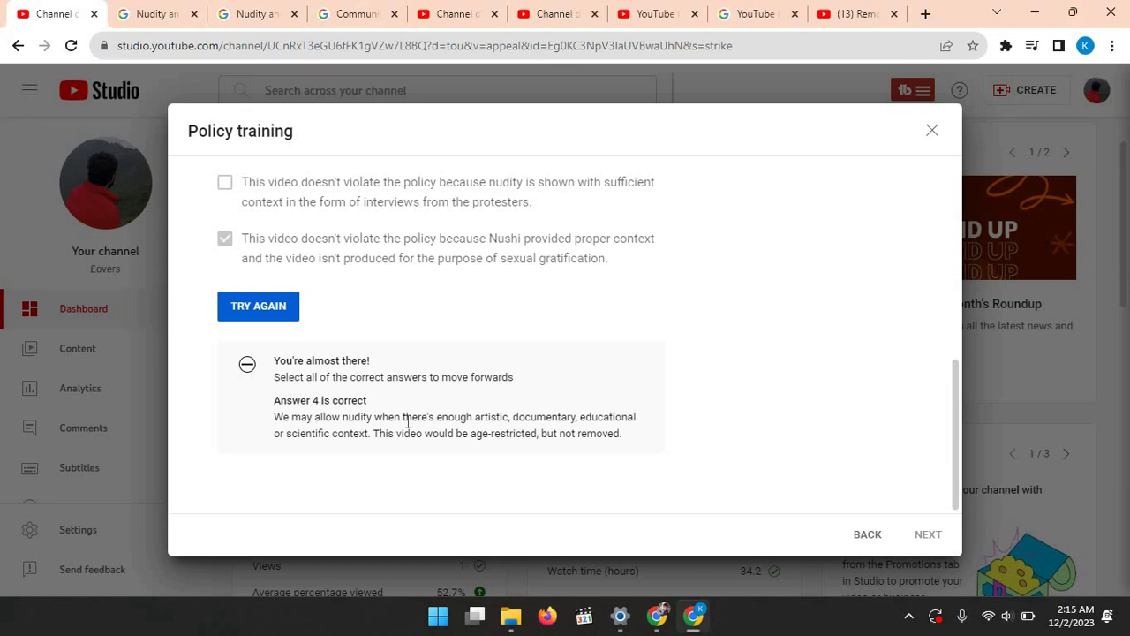
Step: Retry question 7 with both answers saying the video doesn't violate the policy, check them, and continue to the training's closing "What's next?" information
{"action": "scroll", "coordinate": [407, 422], "scroll_direction": "up", "scroll_amount": 1}
{"action": "left_click", "coordinate": [285, 409]}
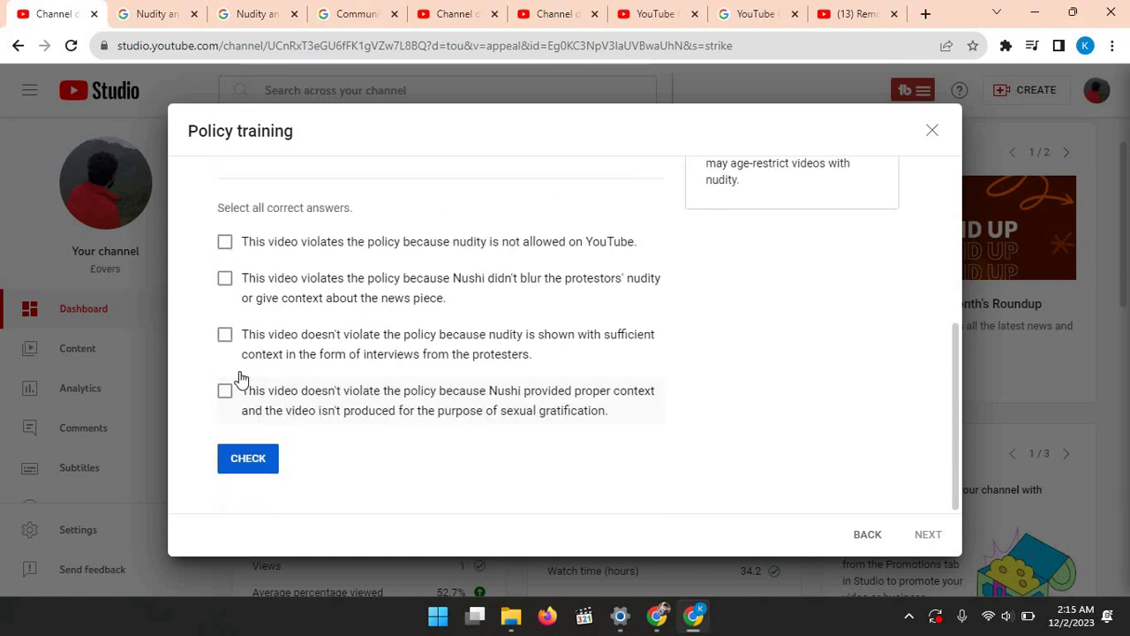
{"action": "left_click", "coordinate": [225, 339]}
{"action": "left_click", "coordinate": [226, 393]}
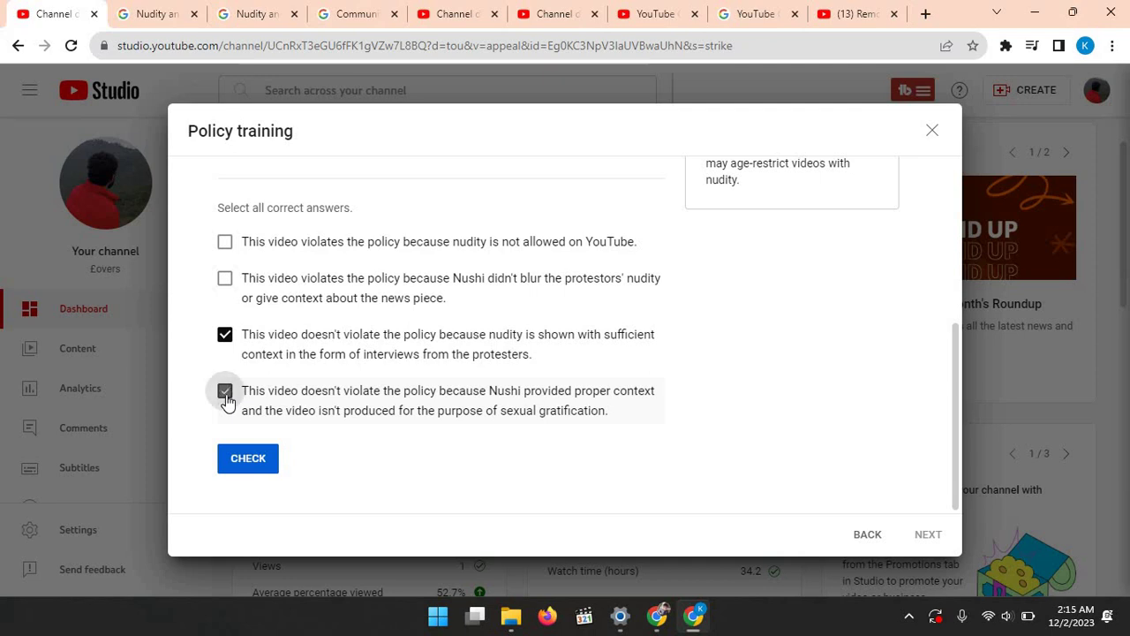
{"action": "left_click", "coordinate": [248, 461]}
{"action": "scroll", "coordinate": [313, 413], "scroll_direction": "down", "scroll_amount": 2}
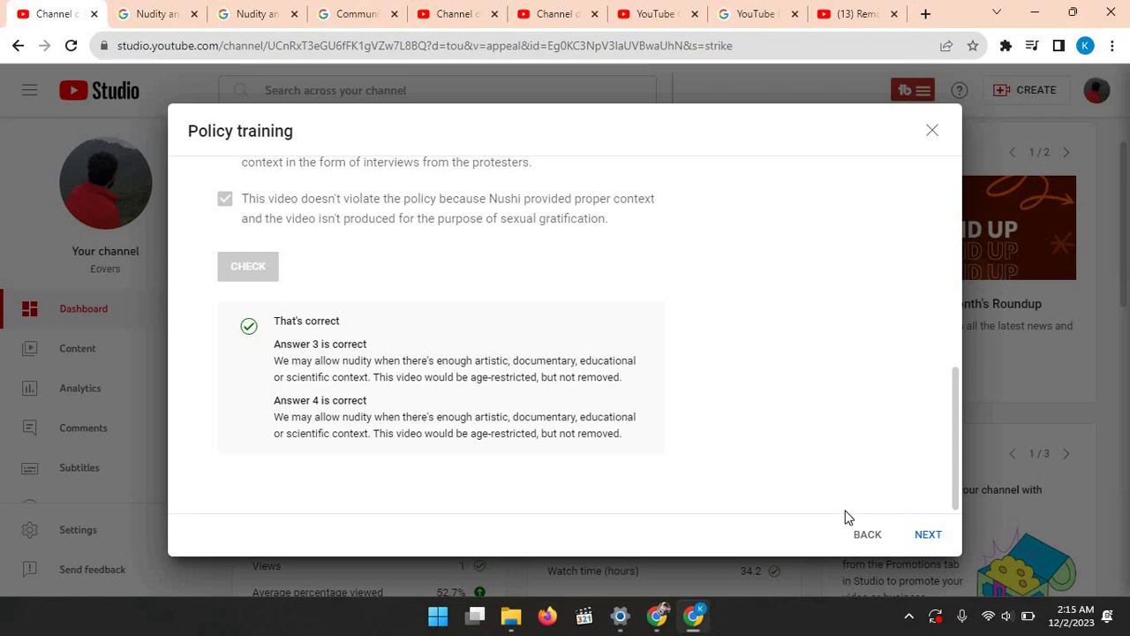
{"action": "left_click", "coordinate": [929, 535]}
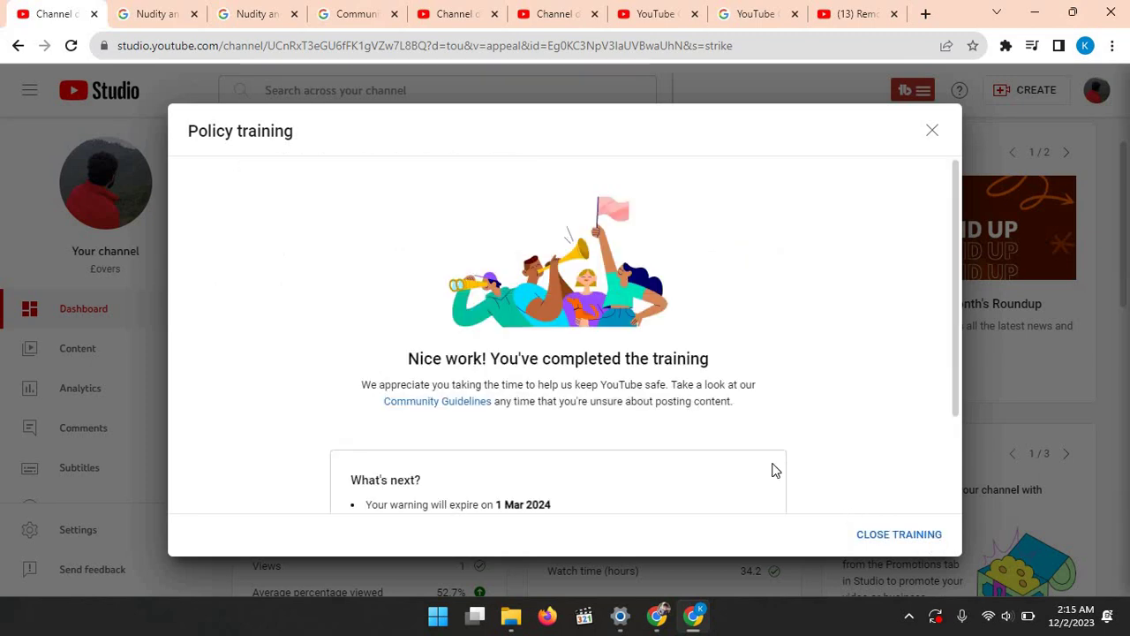
{"action": "scroll", "coordinate": [714, 452], "scroll_direction": "down", "scroll_amount": 1}
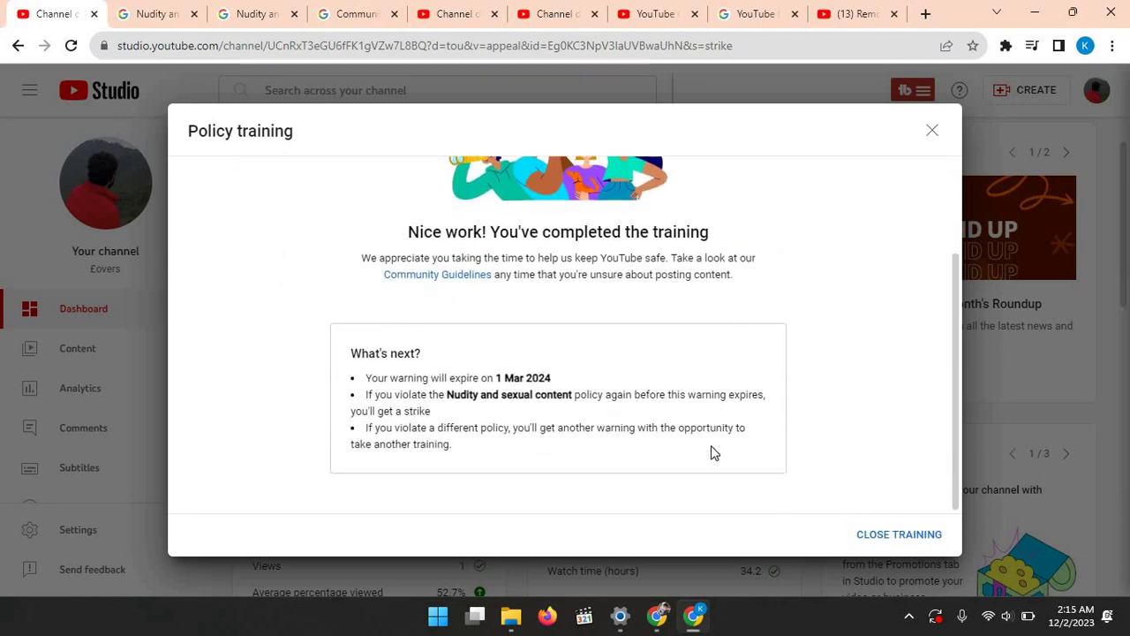